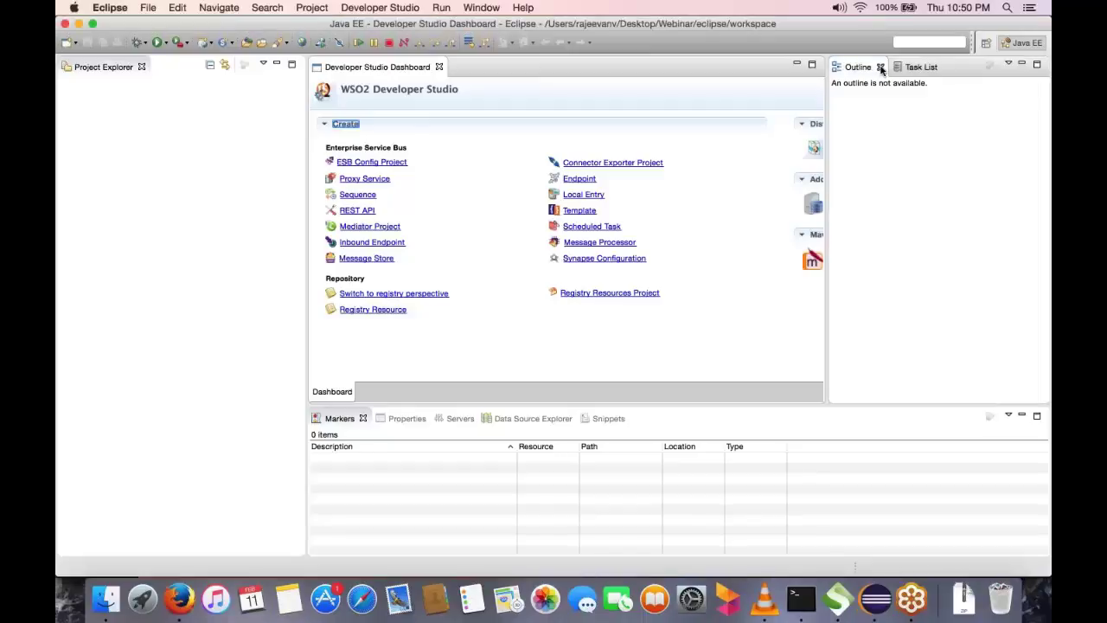
Close the Outline and Task List views to free space for the dashboard
click(881, 67)
click(880, 70)
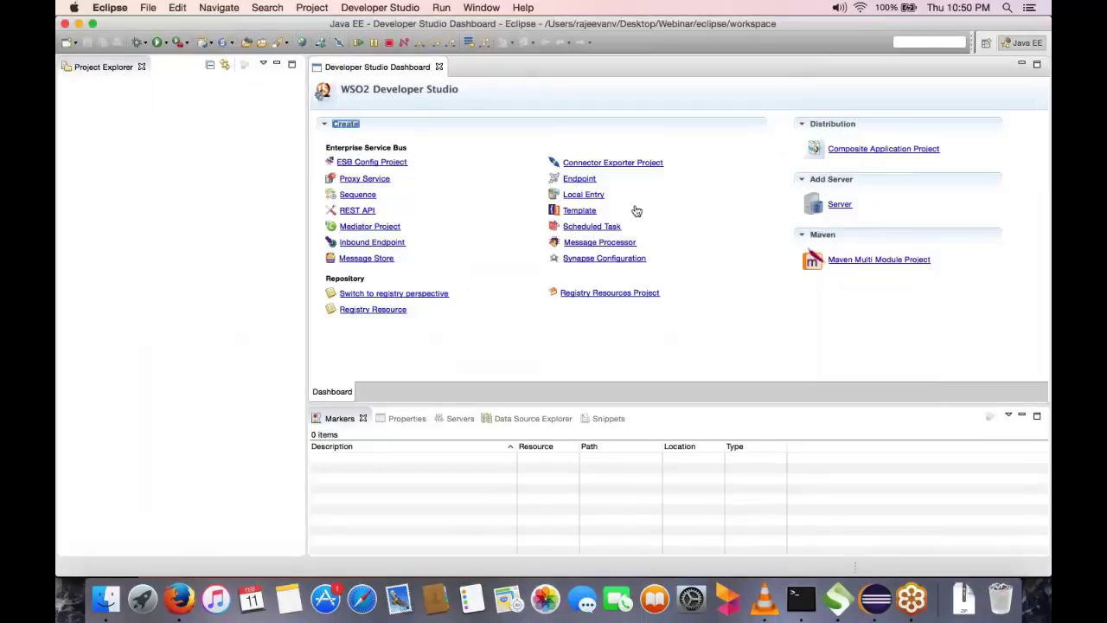
Create a new ESB Config Project named StudentSample in the default location
click(383, 167)
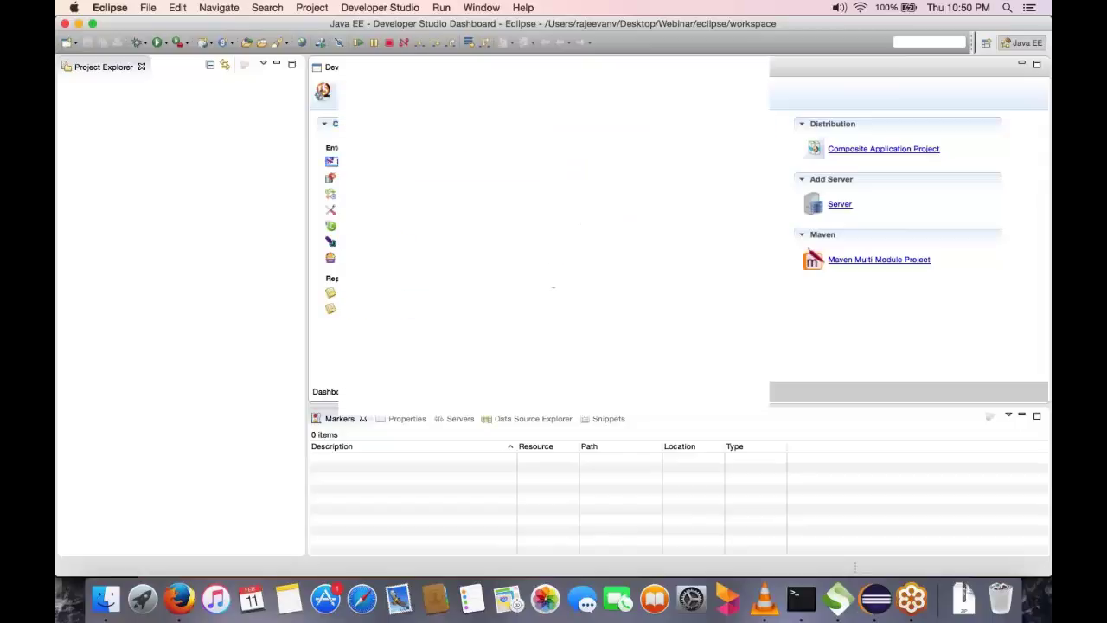
click(598, 397)
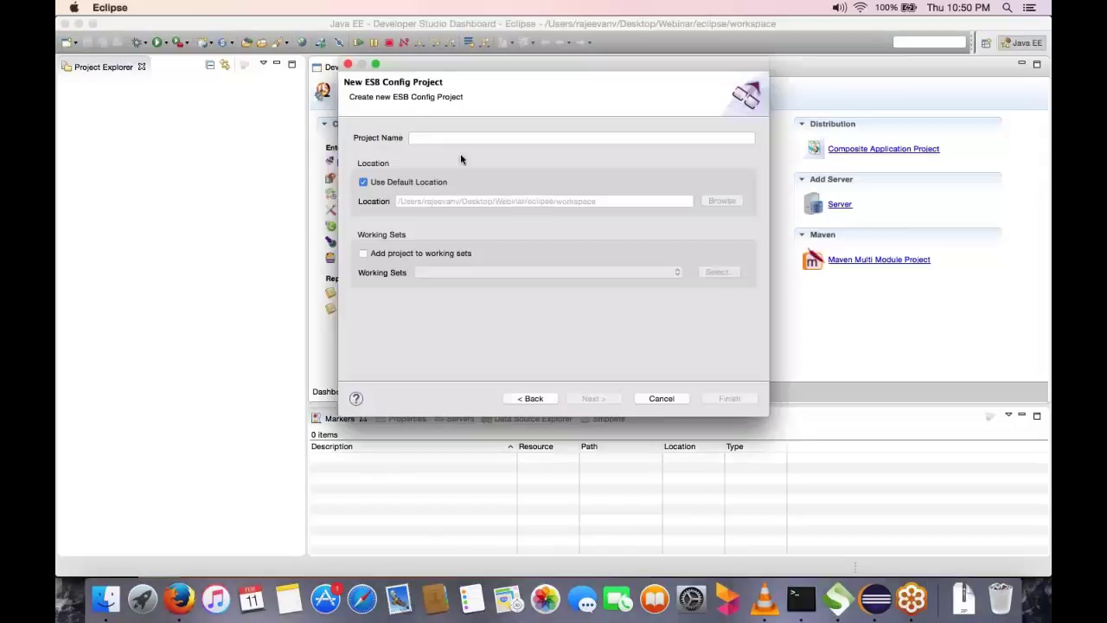
click(450, 136)
text(ESB)
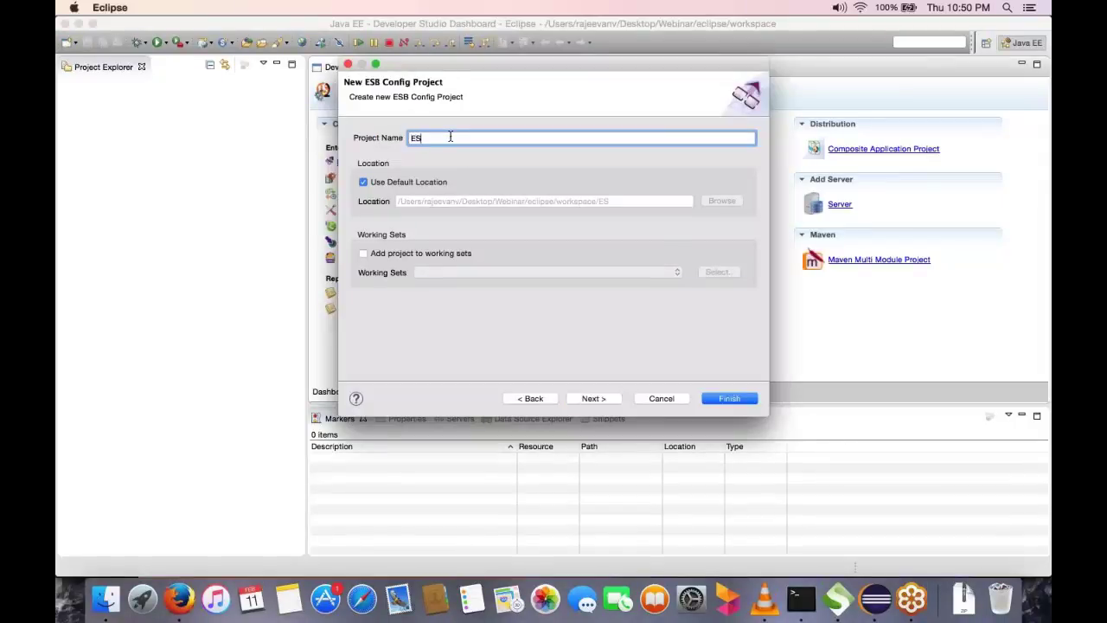
key(BackSpace)
key(BackSpace)
key(BackSpace)
text(StudentSample)
click(720, 398)
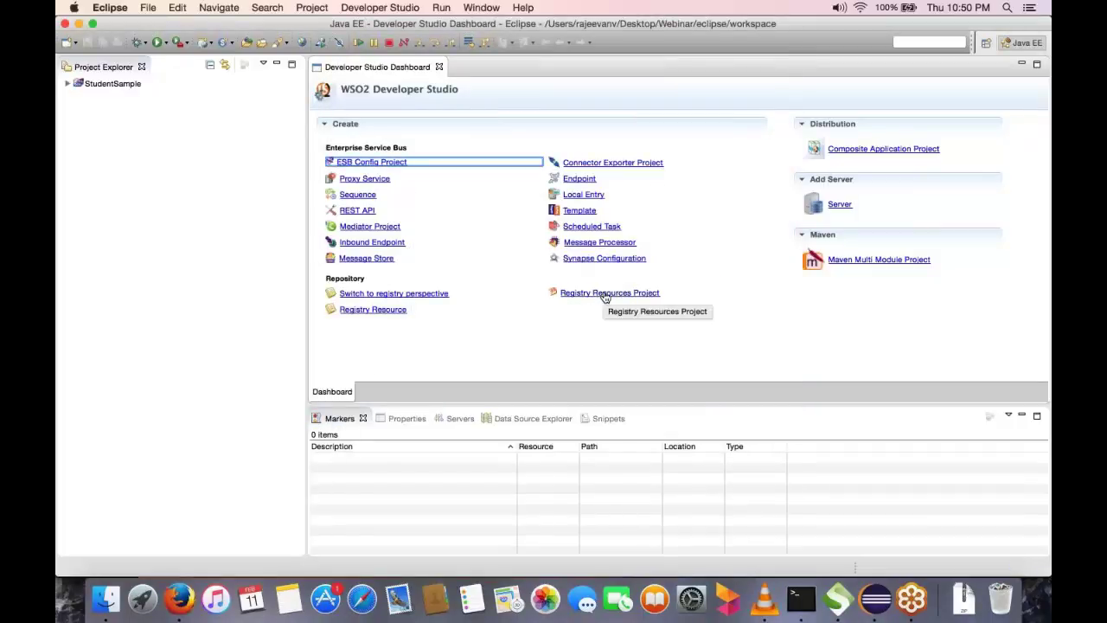
Create a Registry Resources Project named StudentRegistryResourceQA in the default location
click(605, 294)
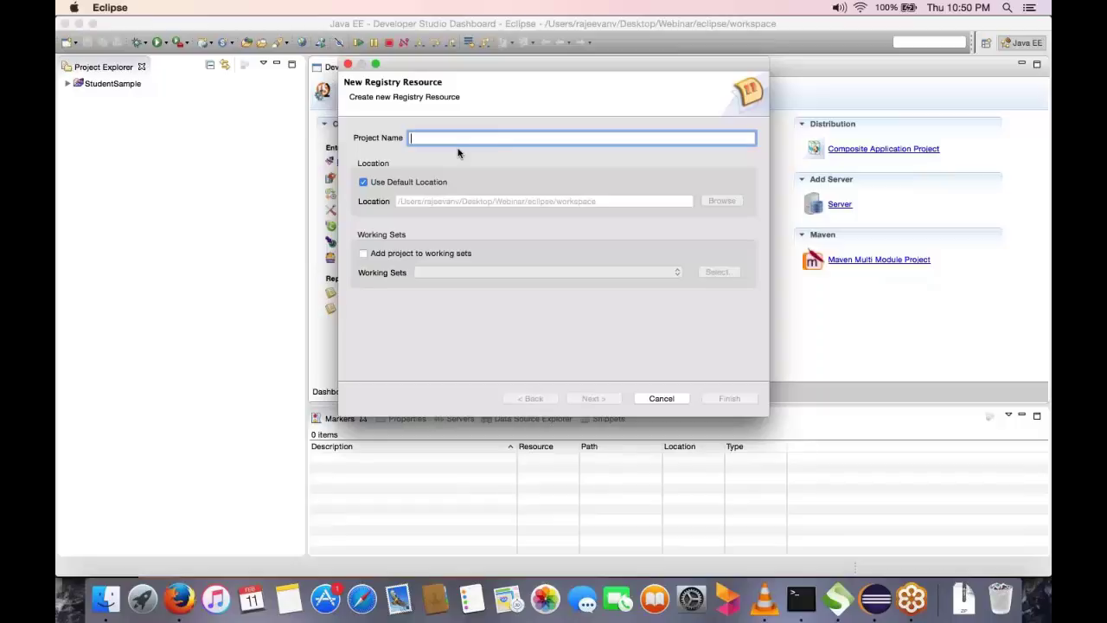
text(S)
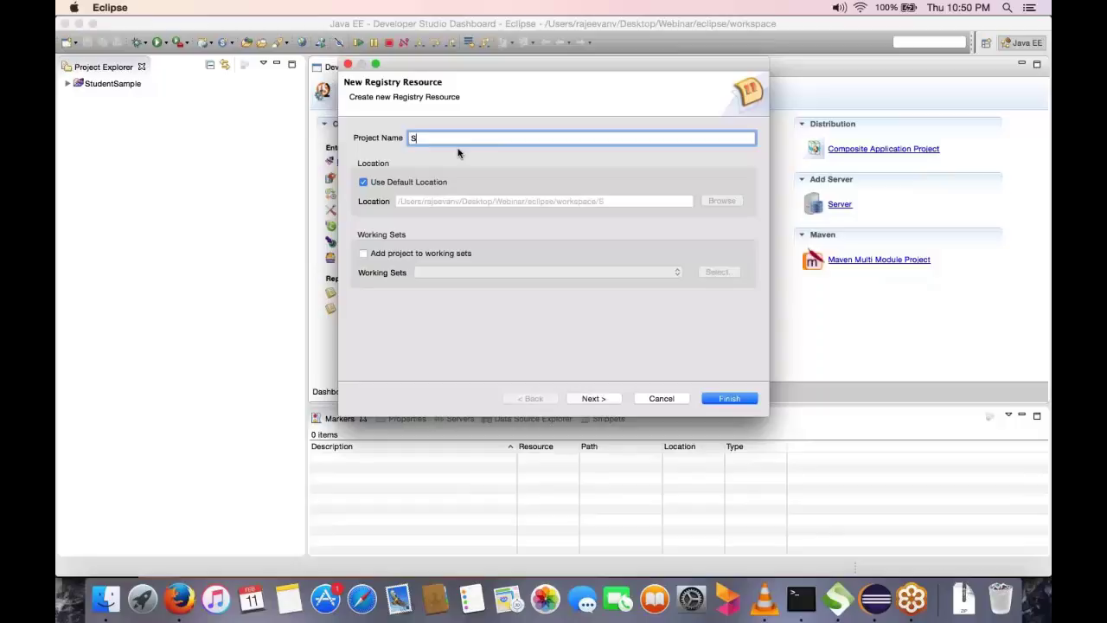
text(tudentRegistryResource)
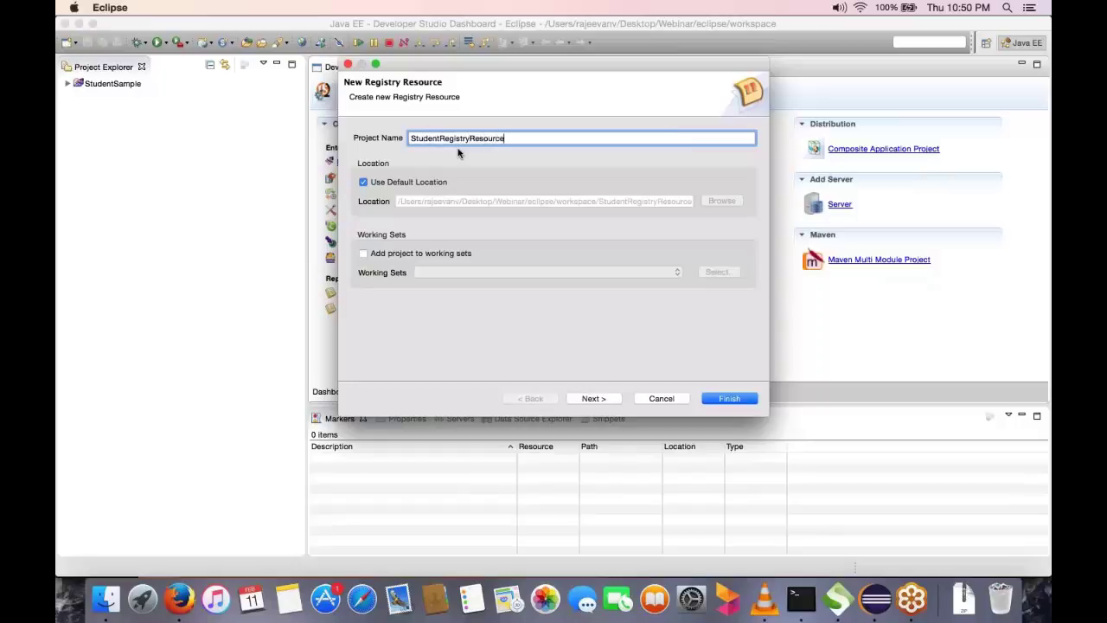
text(QA)
click(716, 399)
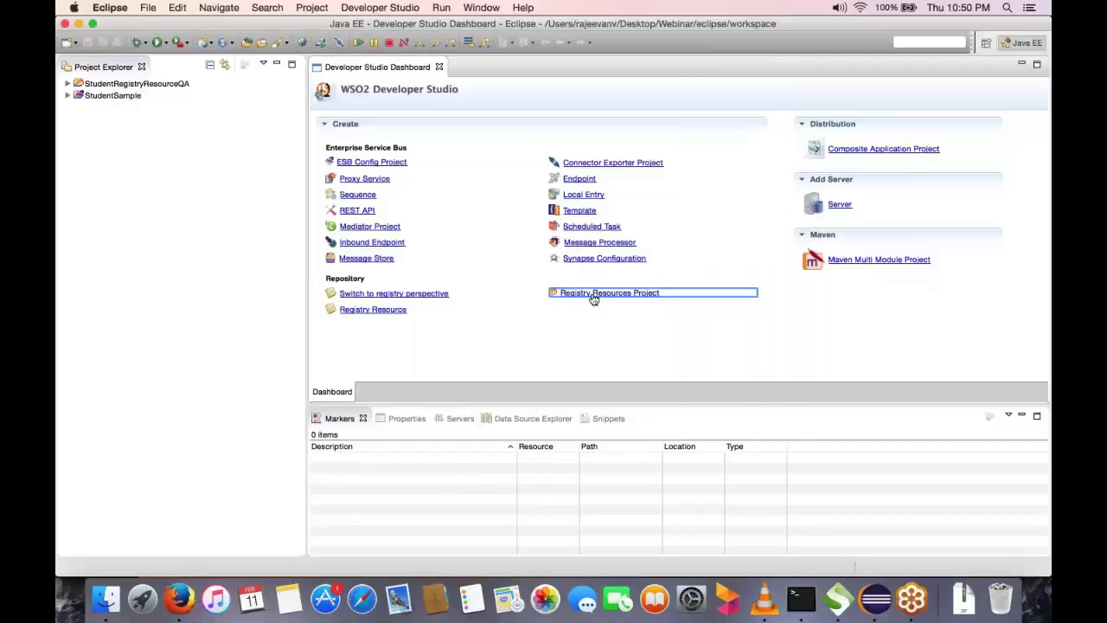
Create a second Registry Resources Project named StudentRegistryResourceProd in the default location
click(587, 297)
text(Student)
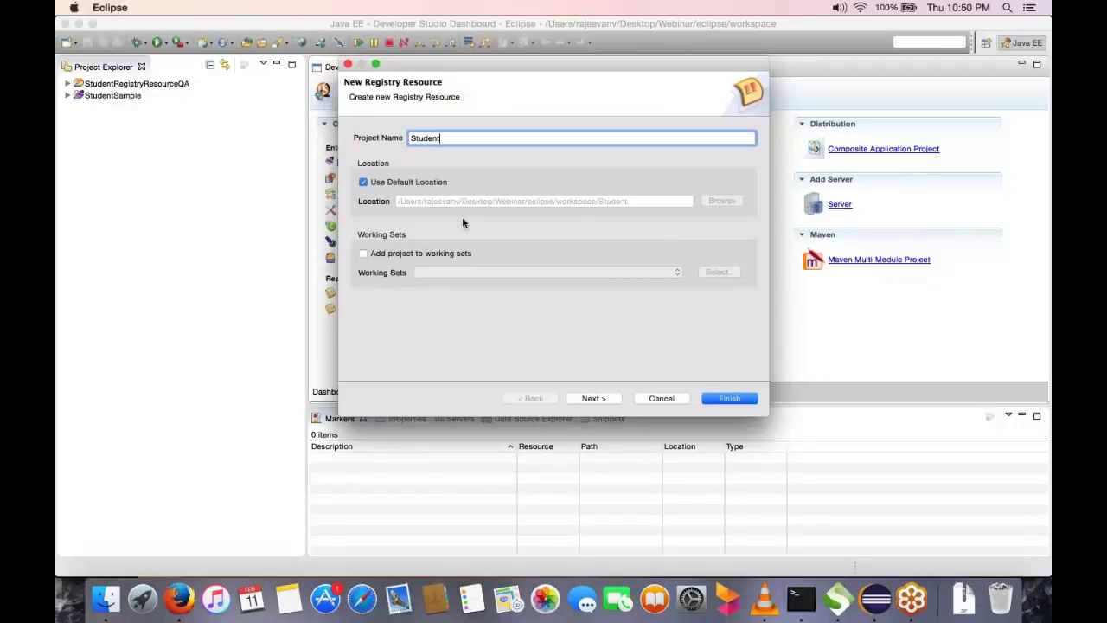
text(RegistryResourc/)
key(BackSpace)
key(BackSpace)
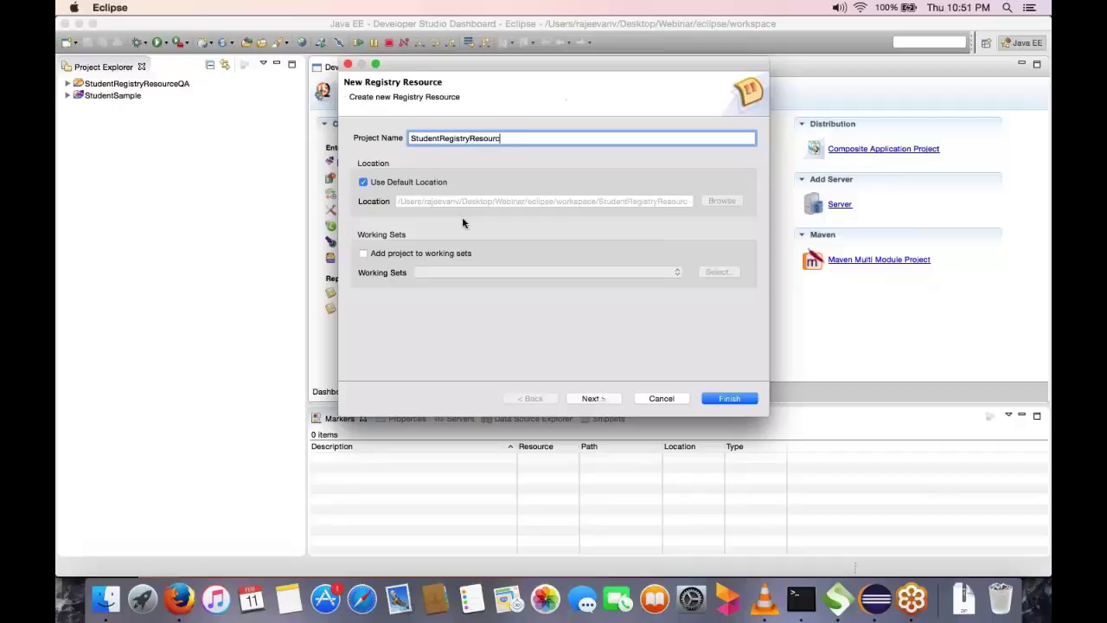
text(ceProd)
click(724, 398)
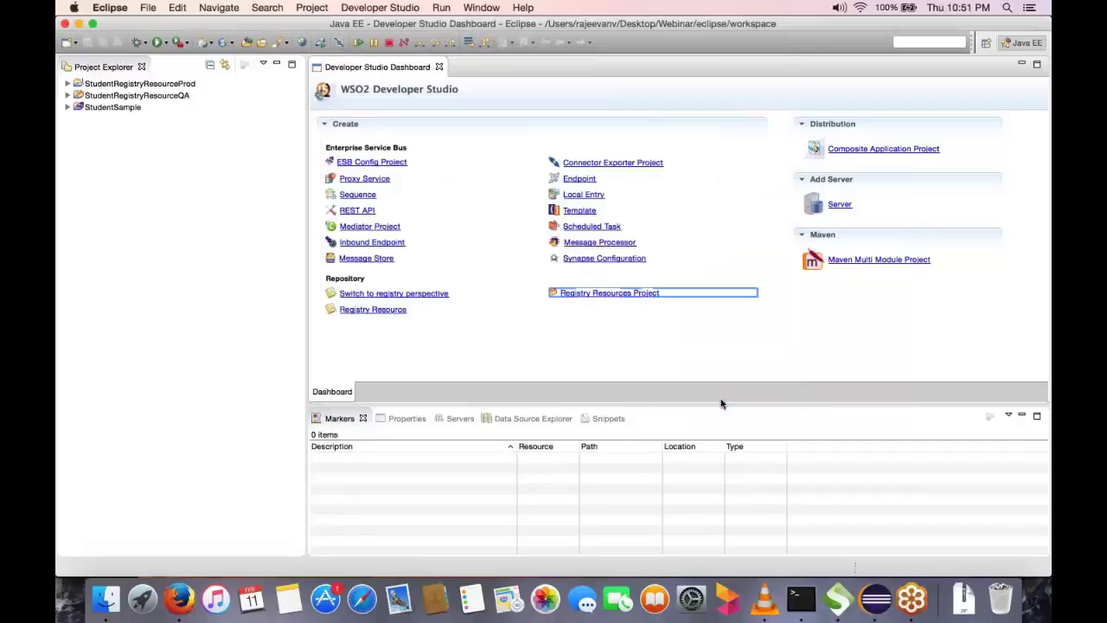
Start a registry resource in StudentRegistryResourceProd from the Address Endpoint template, with resource name StudentEndpoint and artifact name StudentEndpointQA
click(96, 86)
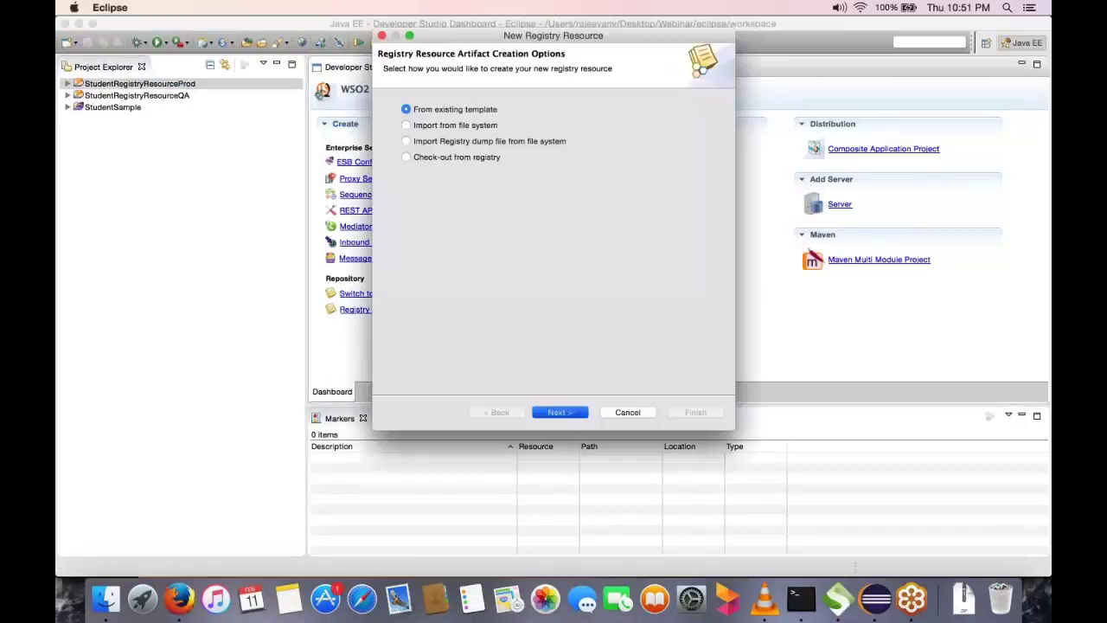
click(559, 410)
click(497, 146)
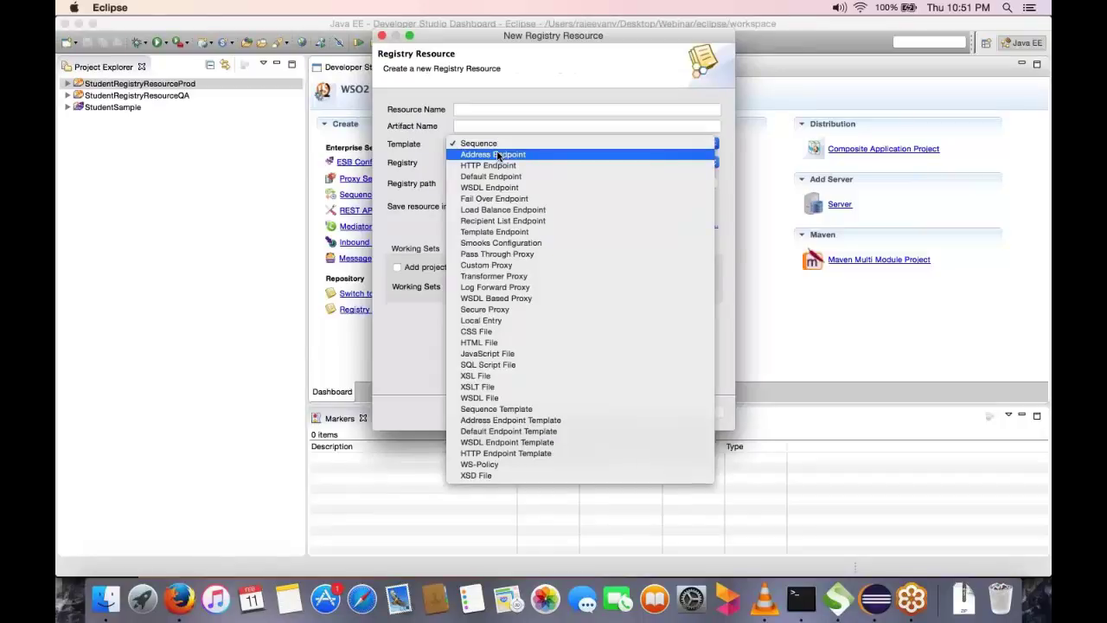
click(497, 155)
click(484, 110)
text(Stu)
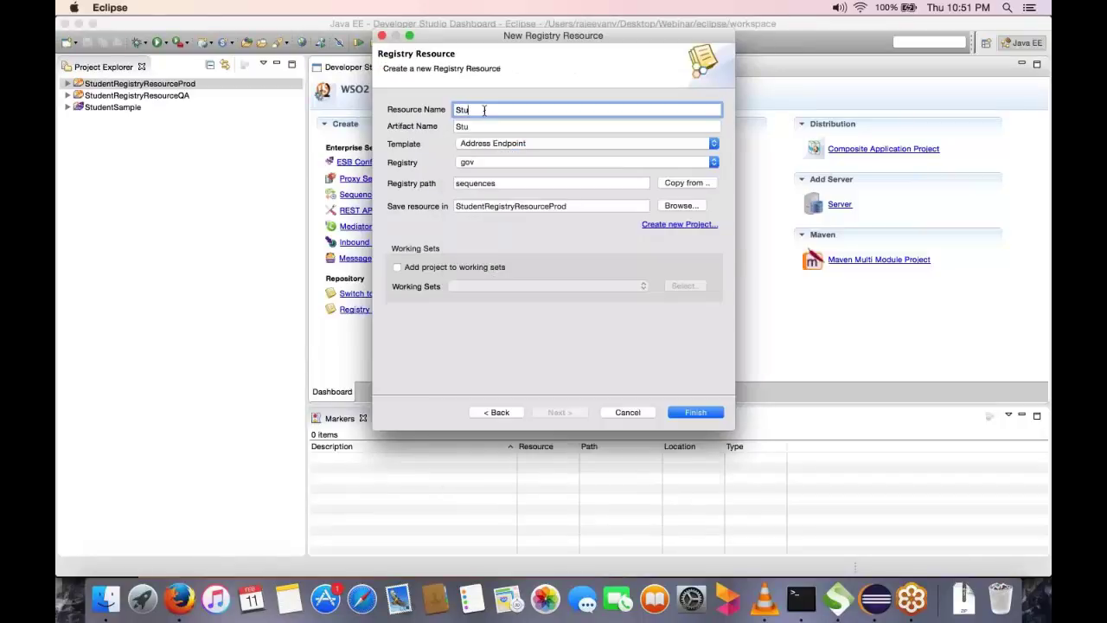
text(dentEndpoint)
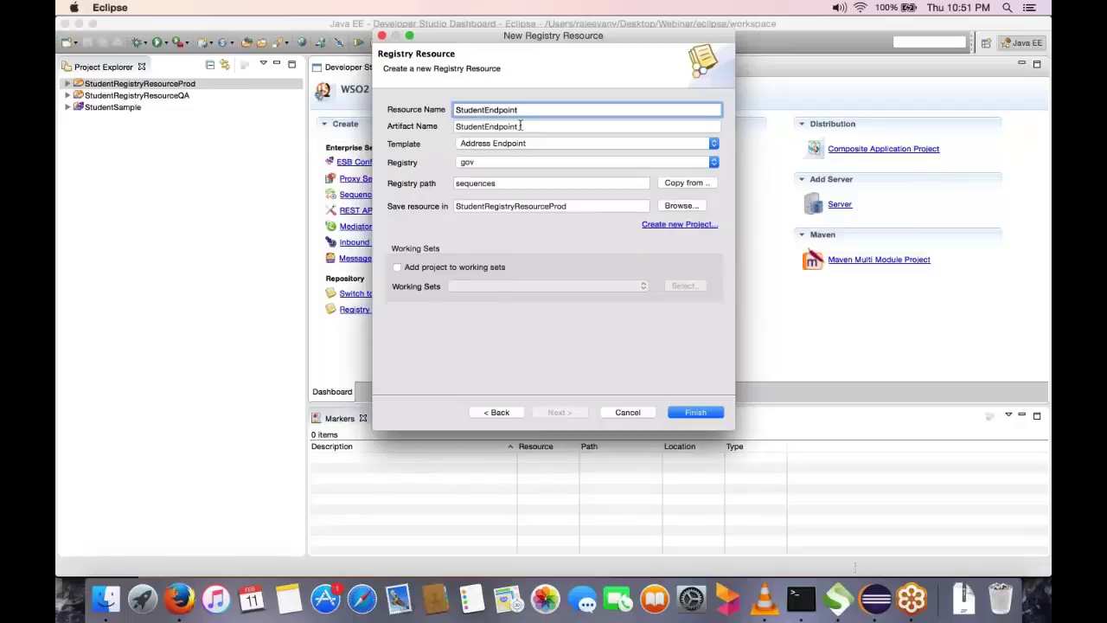
click(519, 126)
text(QA)
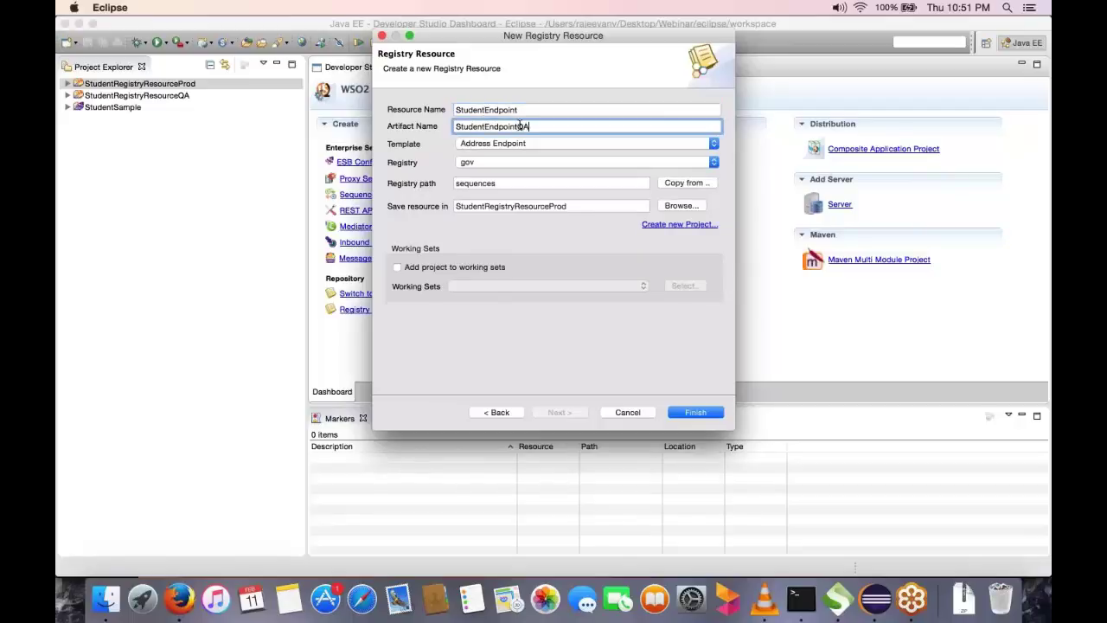
Set the registry path to prod/endpoints, create the resource, and show the deploy path of the StudentEndpointQA artifact
double_click(486, 183)
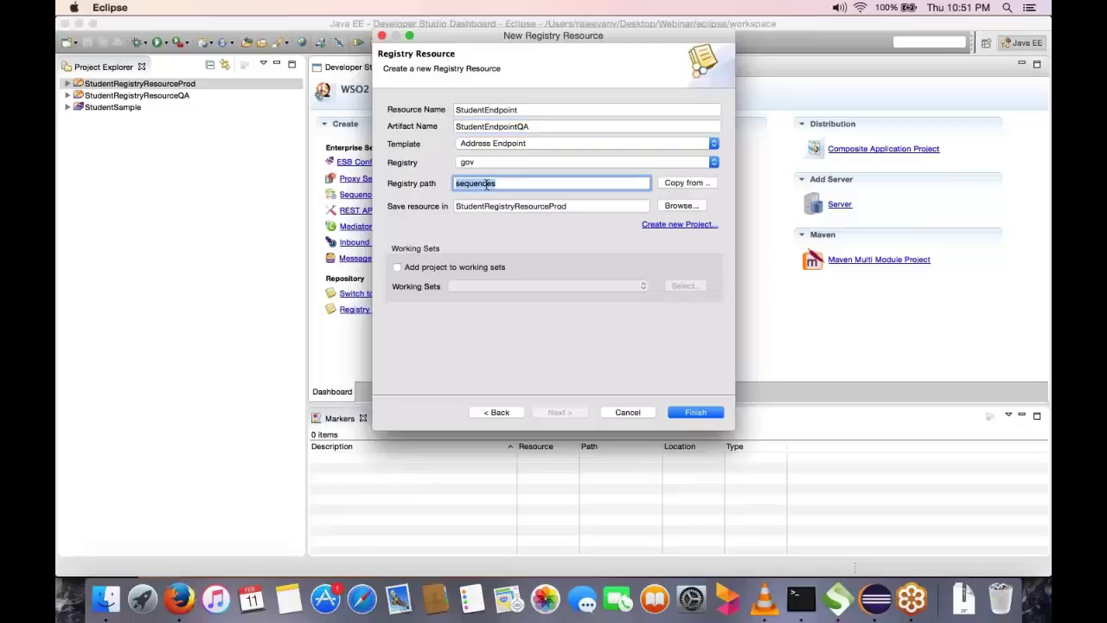
text(qa/)
key(BackSpace)
key(BackSpace)
key(BackSpace)
text(prod/endpoints)
drag(473, 184, 451, 184)
click(514, 183)
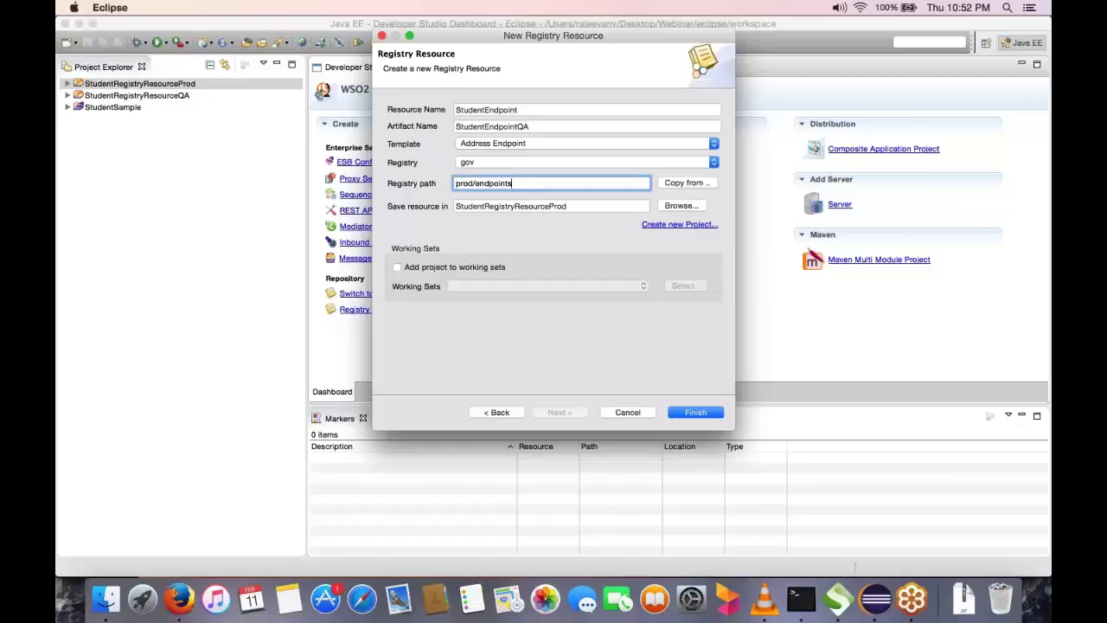
click(695, 413)
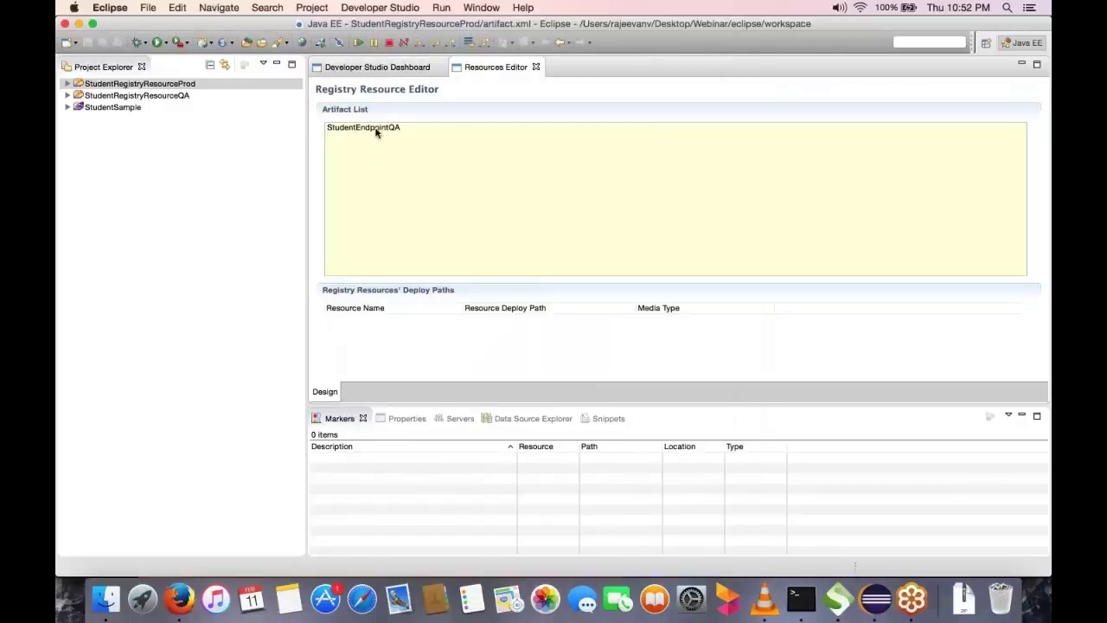
click(377, 128)
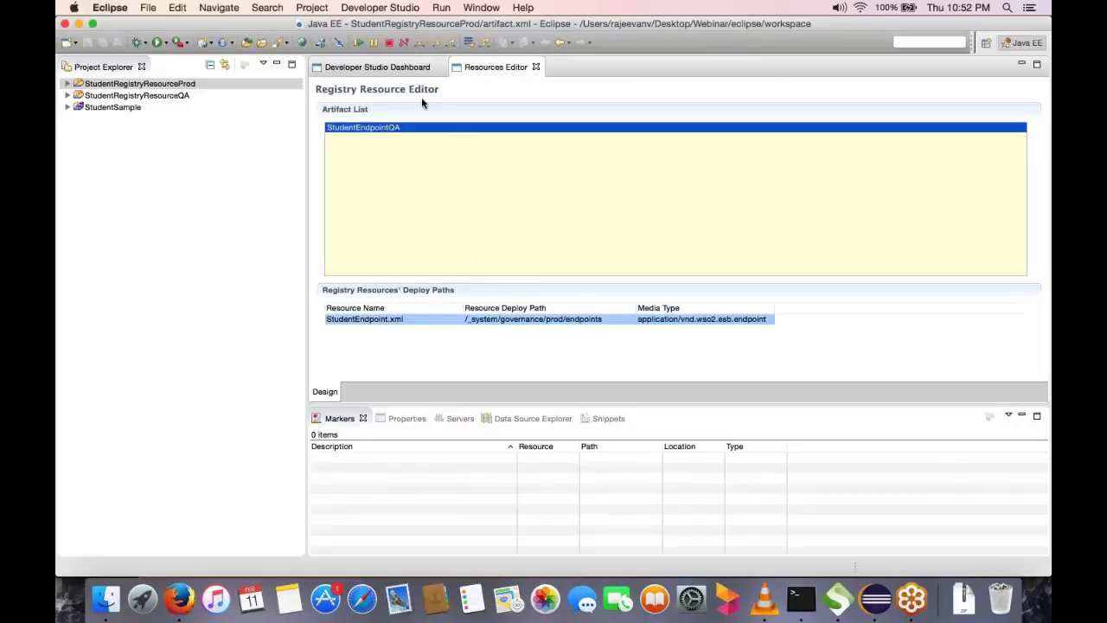
Start a new template-based registry resource in StudentRegistryResourceQA and name it StudentEndpoint
click(382, 68)
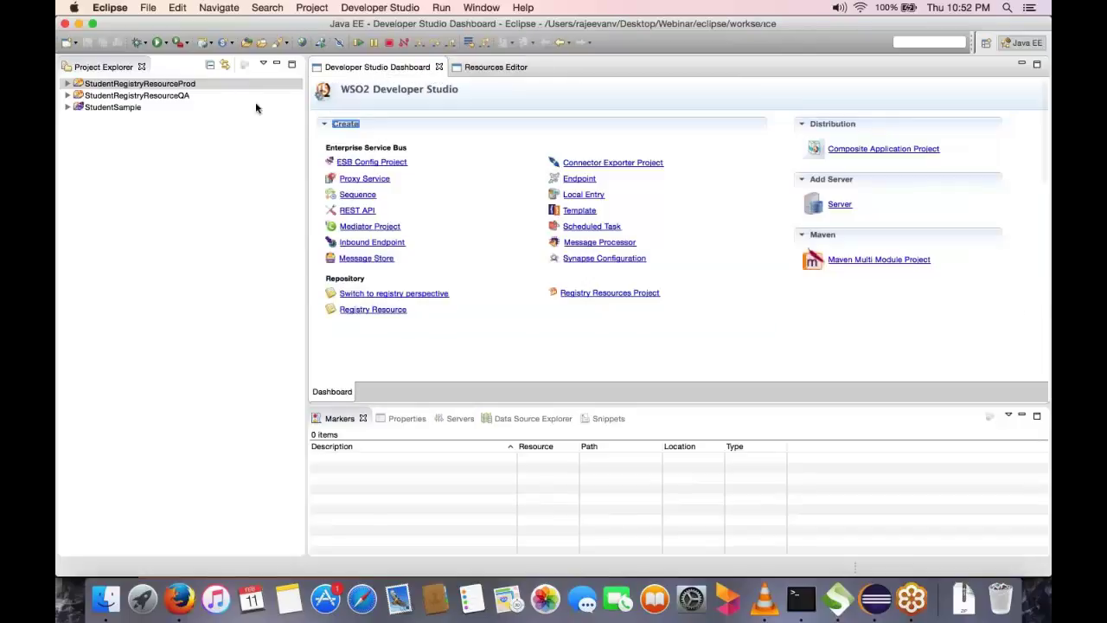
click(177, 96)
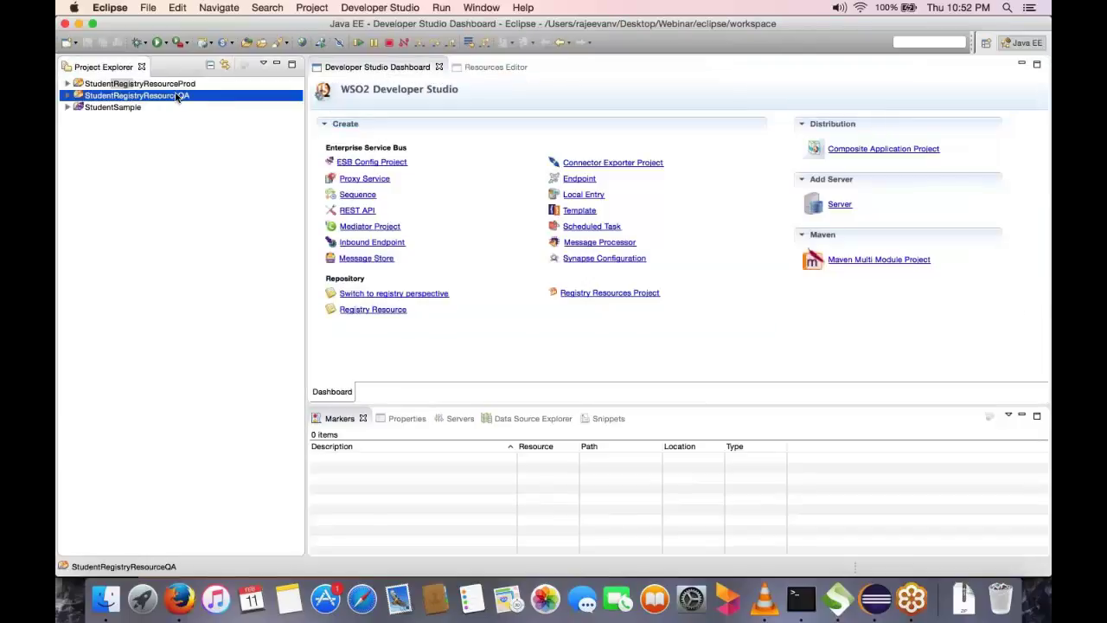
click(373, 309)
click(553, 412)
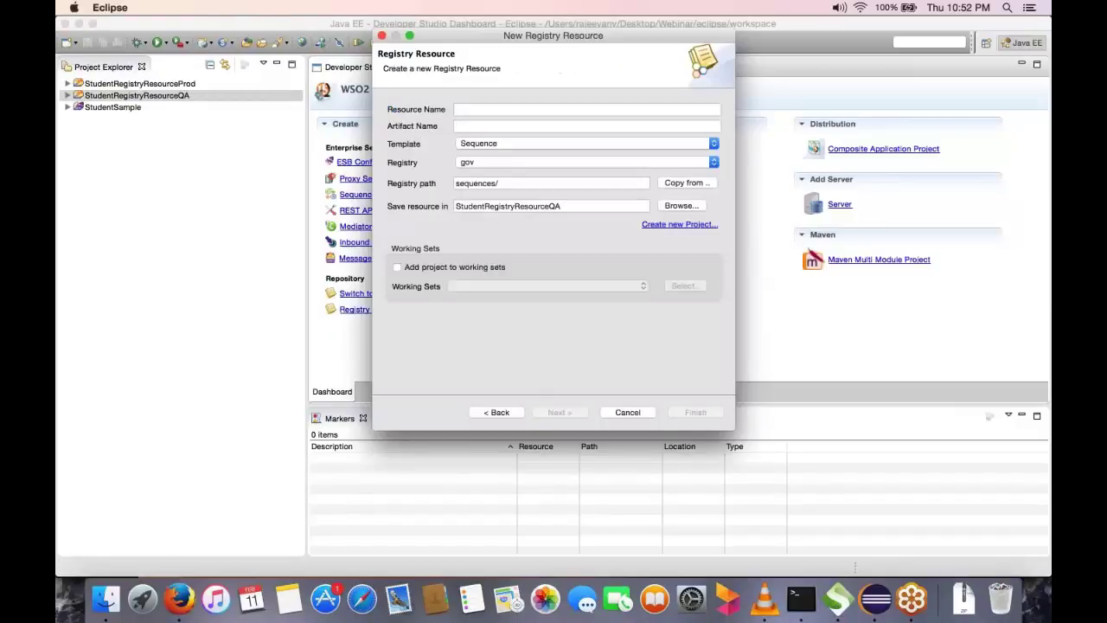
click(495, 108)
text(Student)
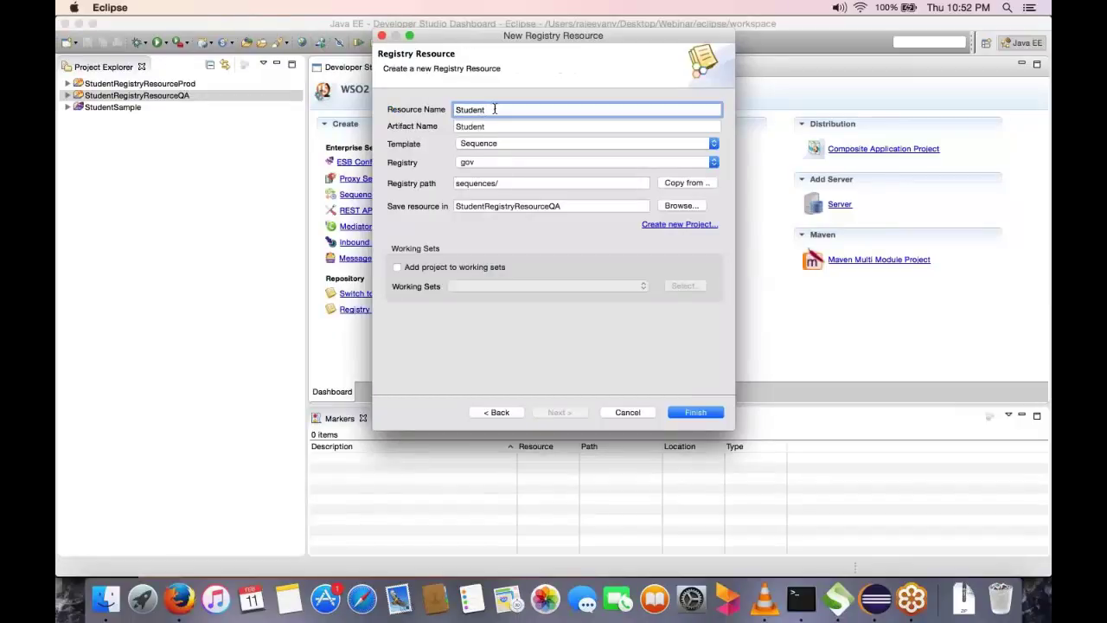
text(Endpoint)
Choose the Address Endpoint template, set the registry path to qa/endpoints, and create the resource
drag(503, 184, 454, 184)
click(471, 144)
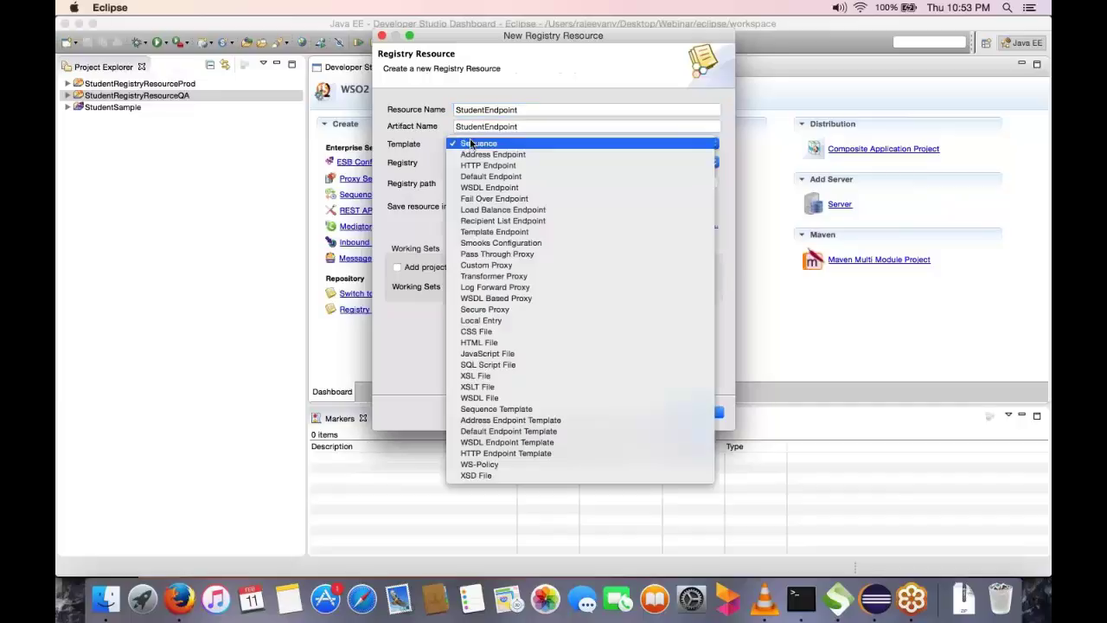
click(493, 153)
drag(499, 184, 440, 182)
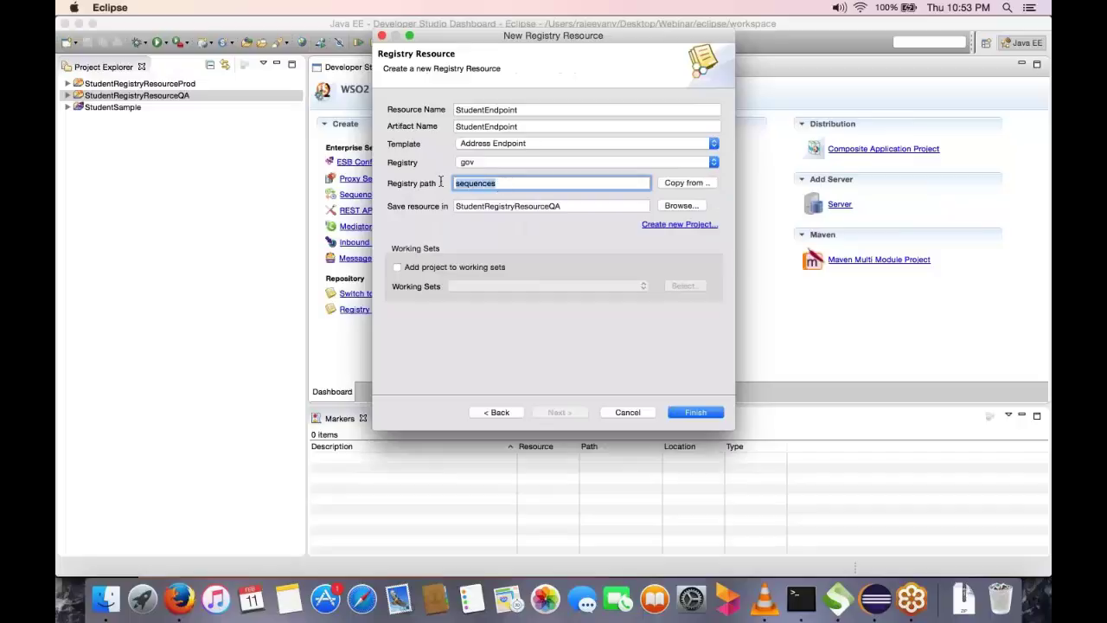
text(qa/endpoints)
double_click(481, 184)
click(693, 415)
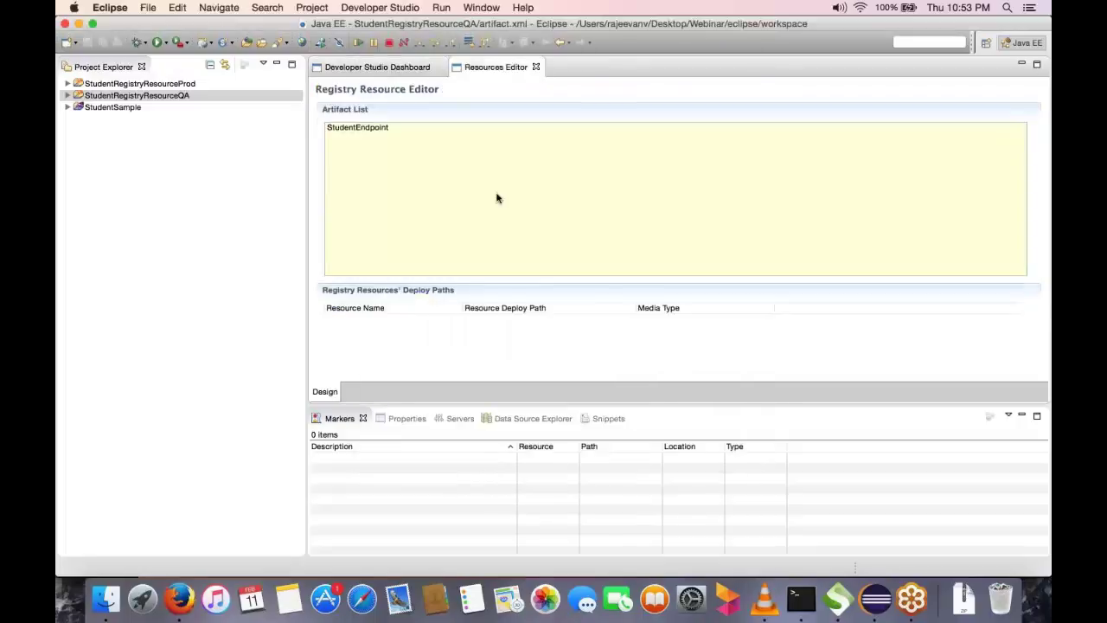
Examine the registry folder structure of StudentRegistryResourceQA from the root through governance and qa to the endpoints folder
click(73, 96)
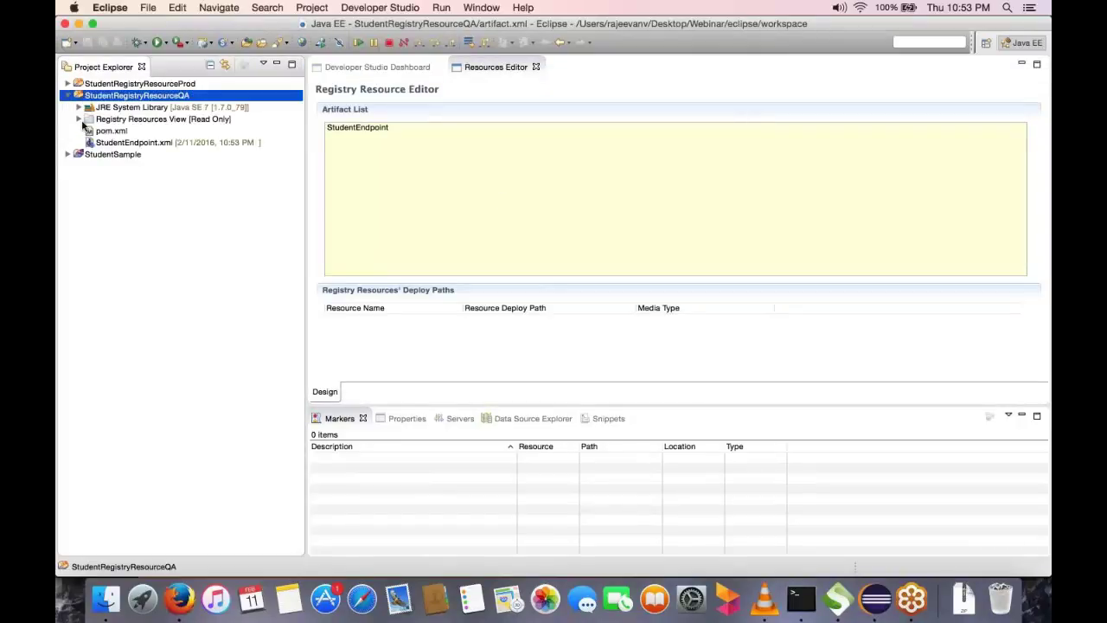
click(90, 132)
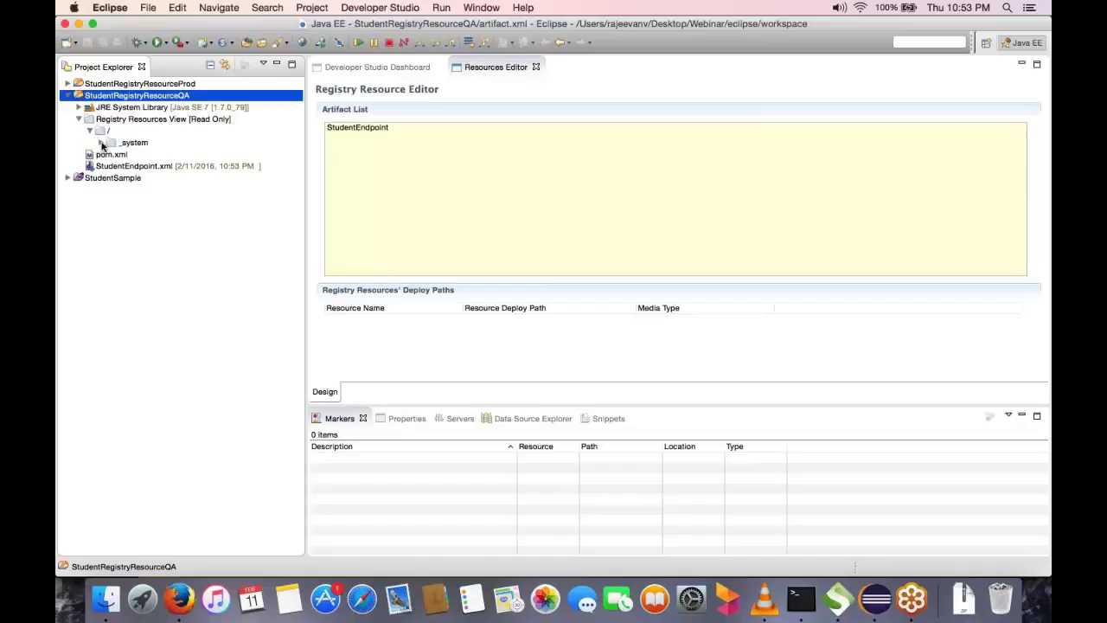
click(101, 143)
click(111, 155)
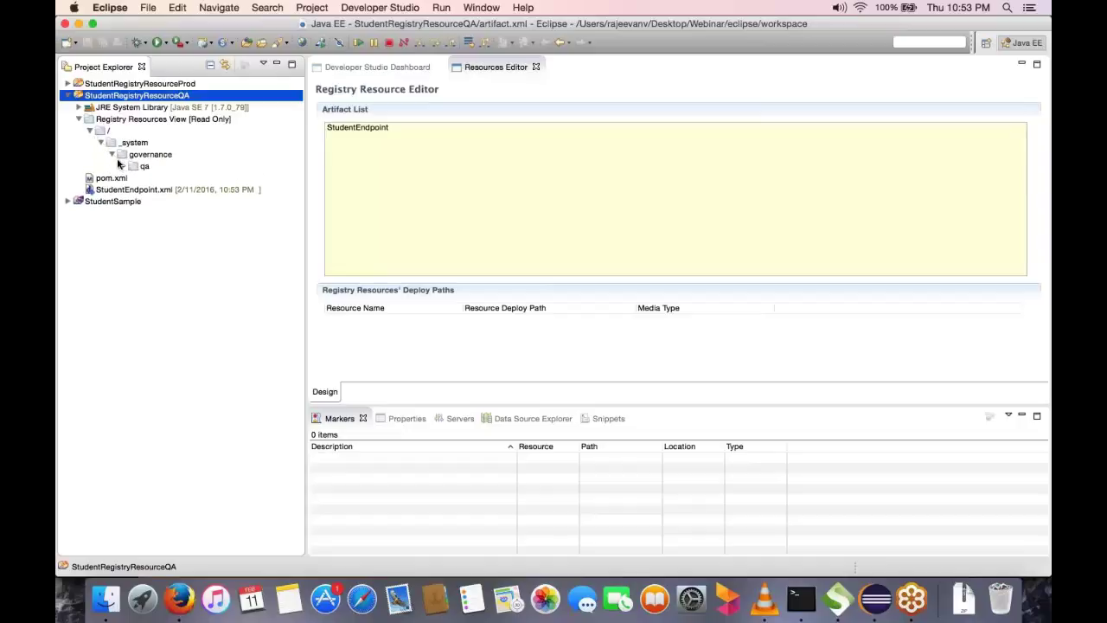
click(123, 167)
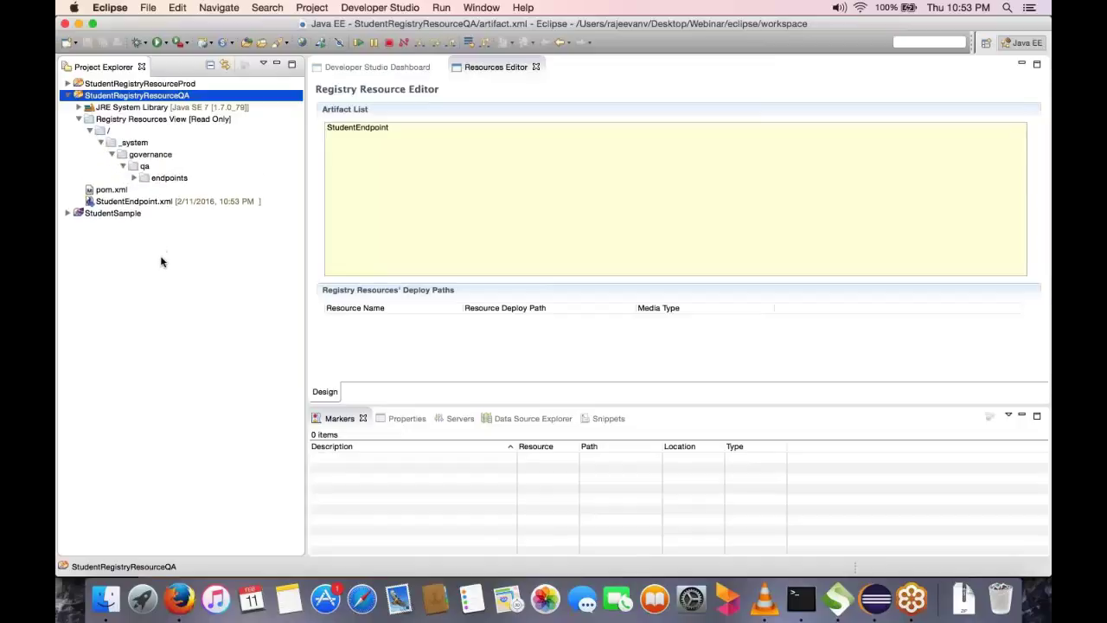
click(134, 144)
click(150, 154)
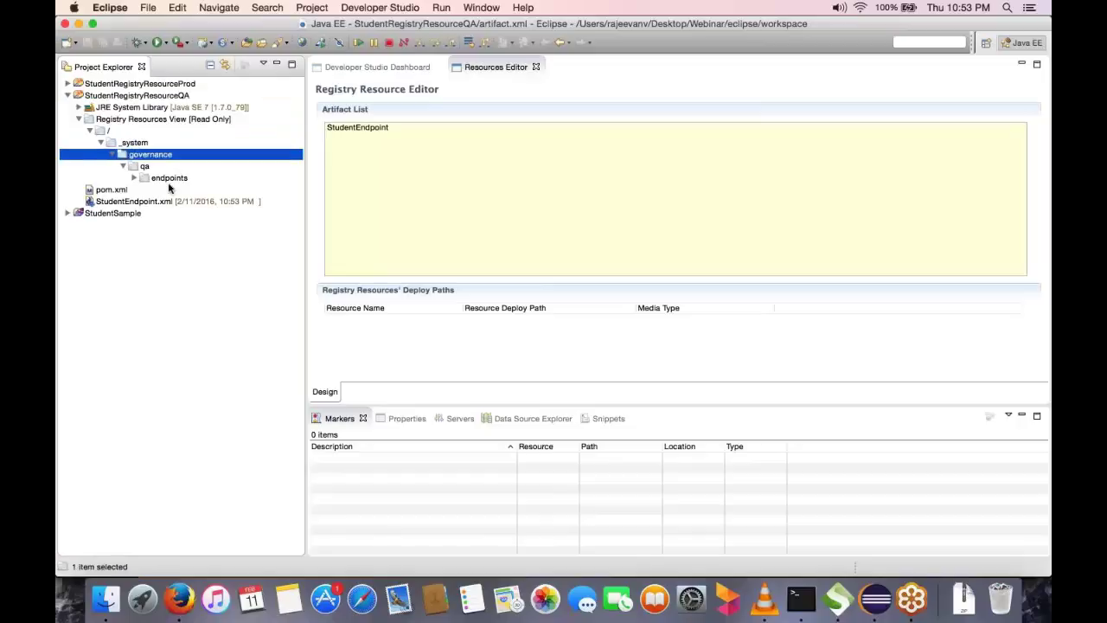
click(169, 178)
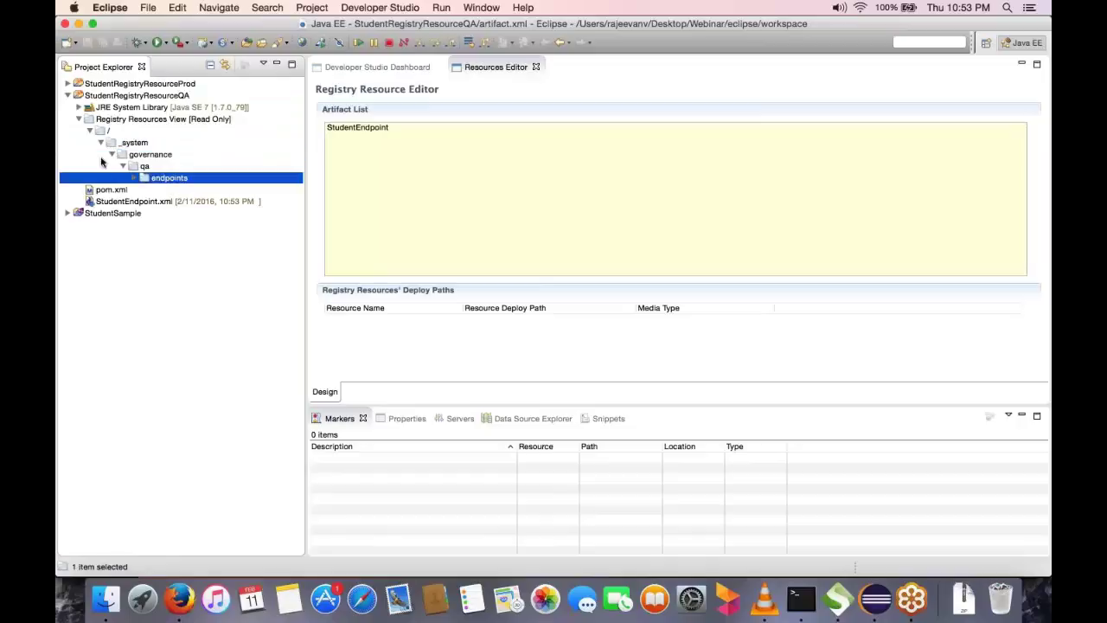
Inspect the address URI in the XML source of the QA project's StudentEndpoint.xml, then close the file
click(145, 205)
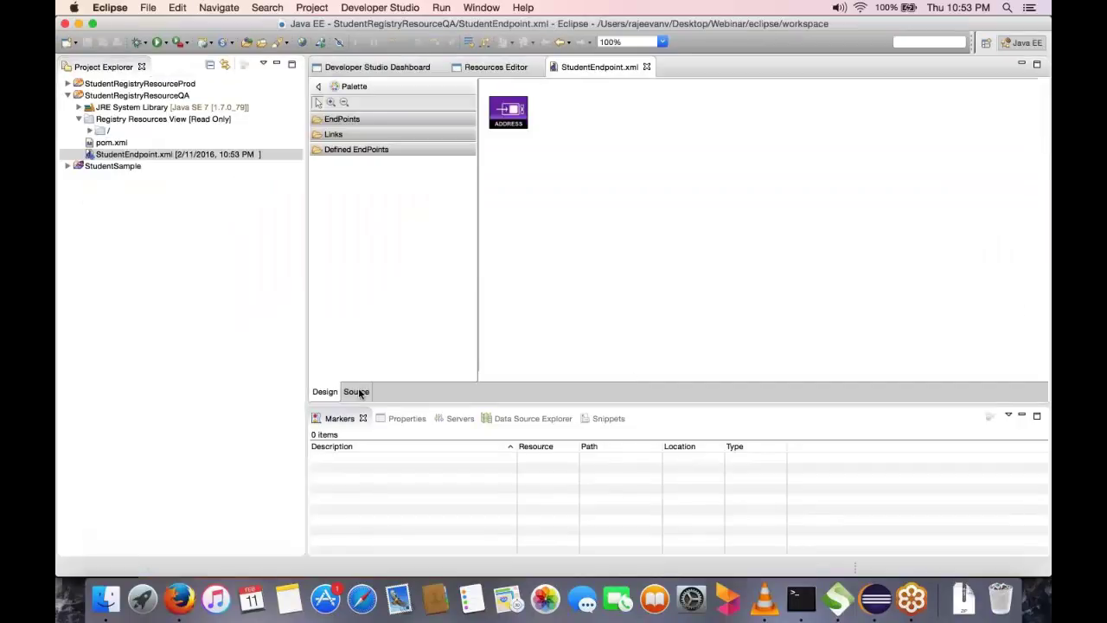
click(357, 391)
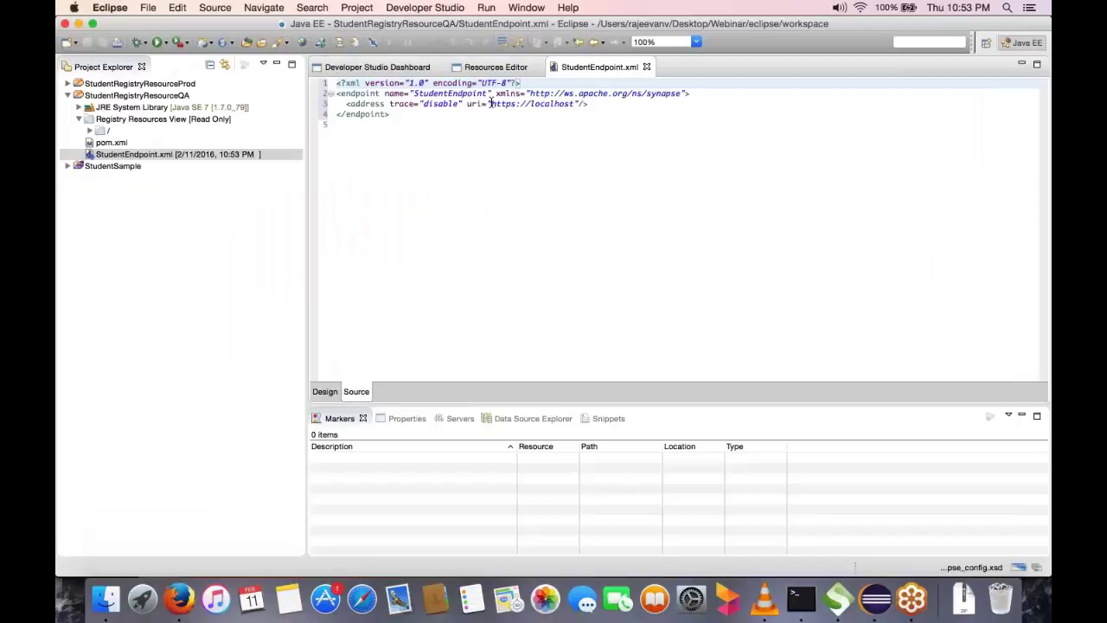
drag(491, 103, 574, 103)
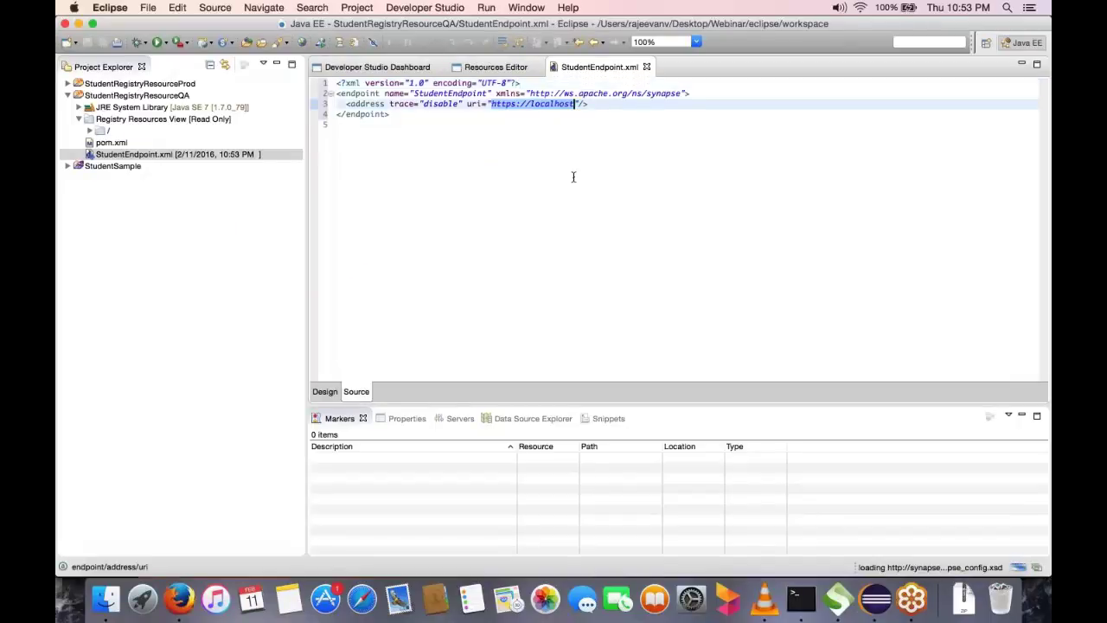
click(177, 87)
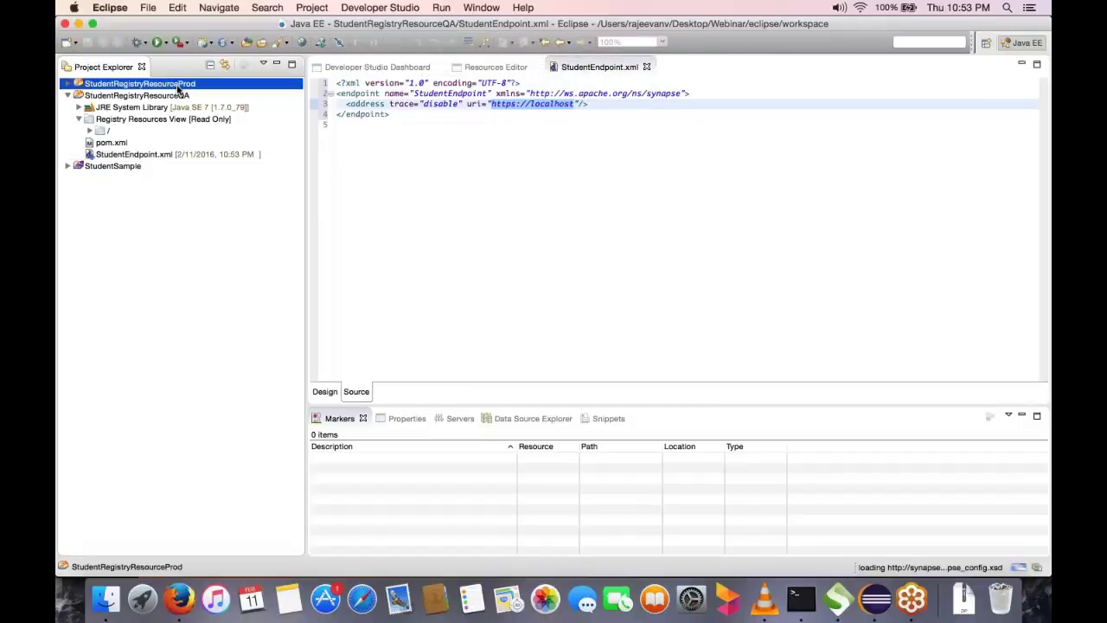
click(647, 67)
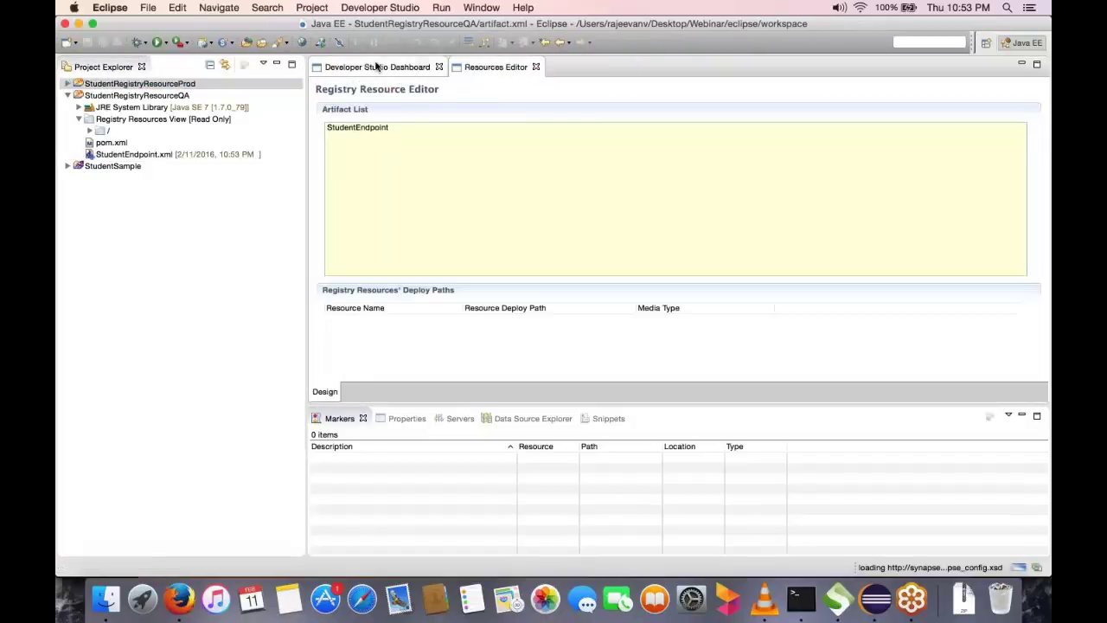
Create a new proxy service named StudentSampleProxy of type Custom Proxy in the StudentSample project
click(377, 67)
click(131, 166)
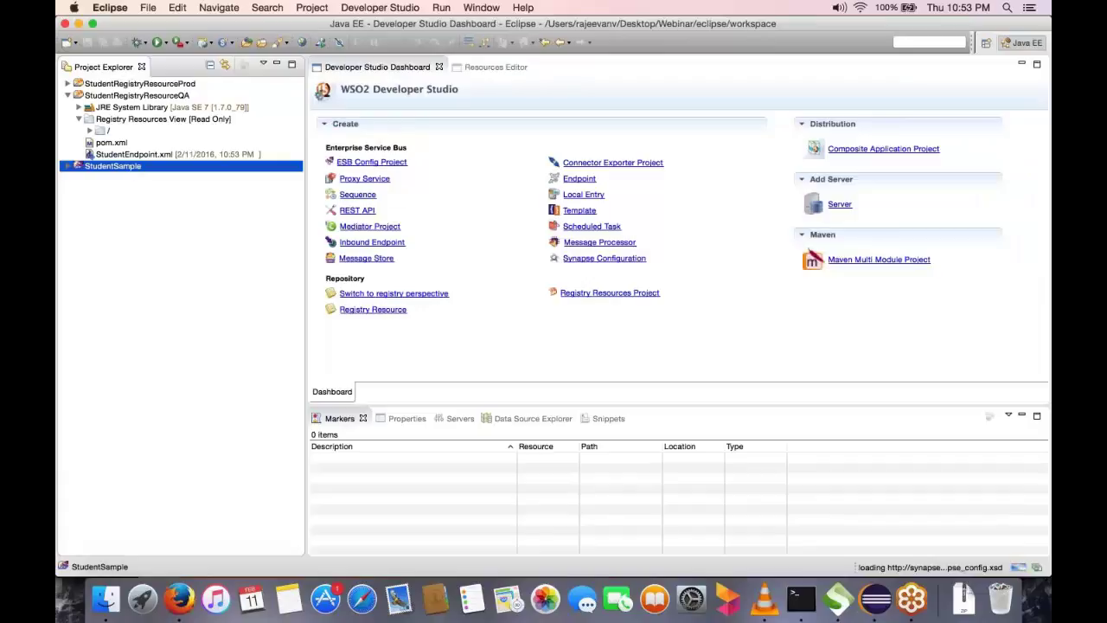
click(377, 179)
click(557, 391)
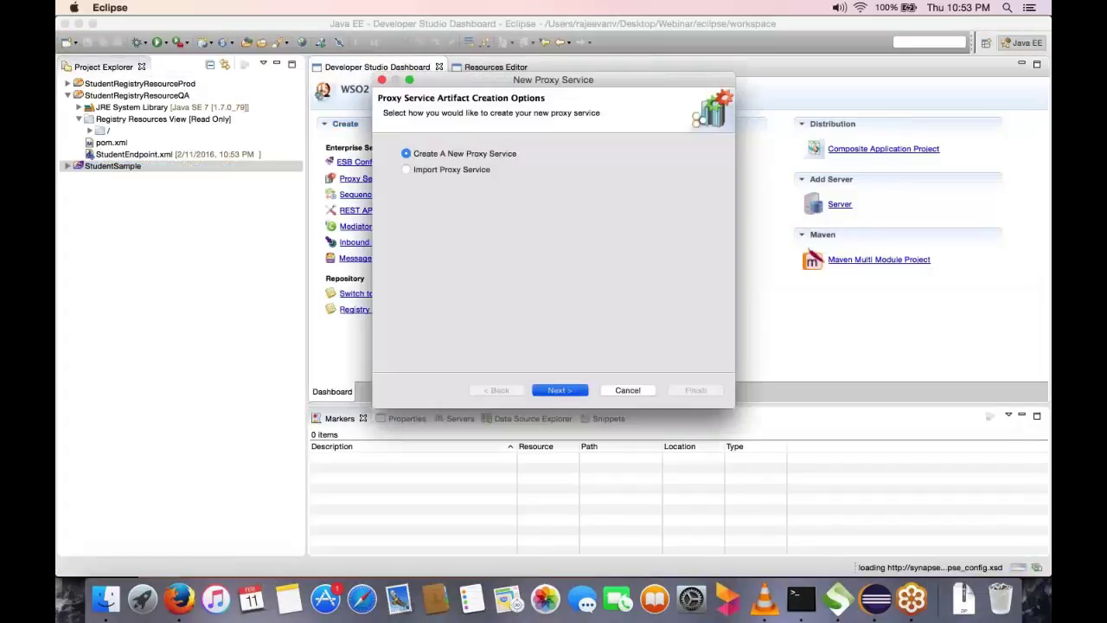
text(St)
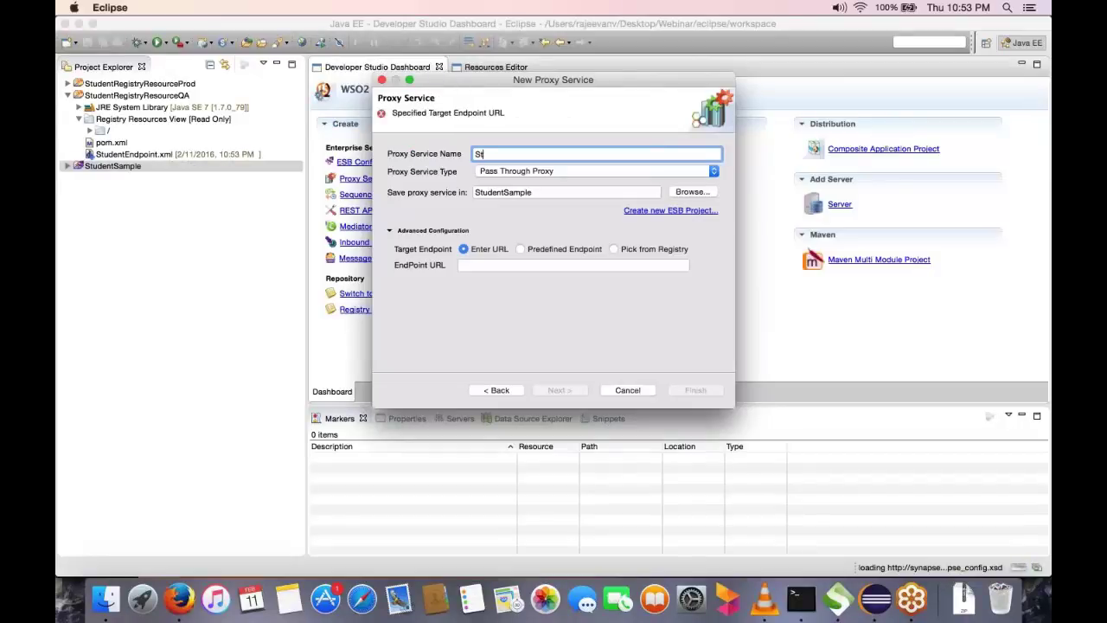
text(udentSampleProxy)
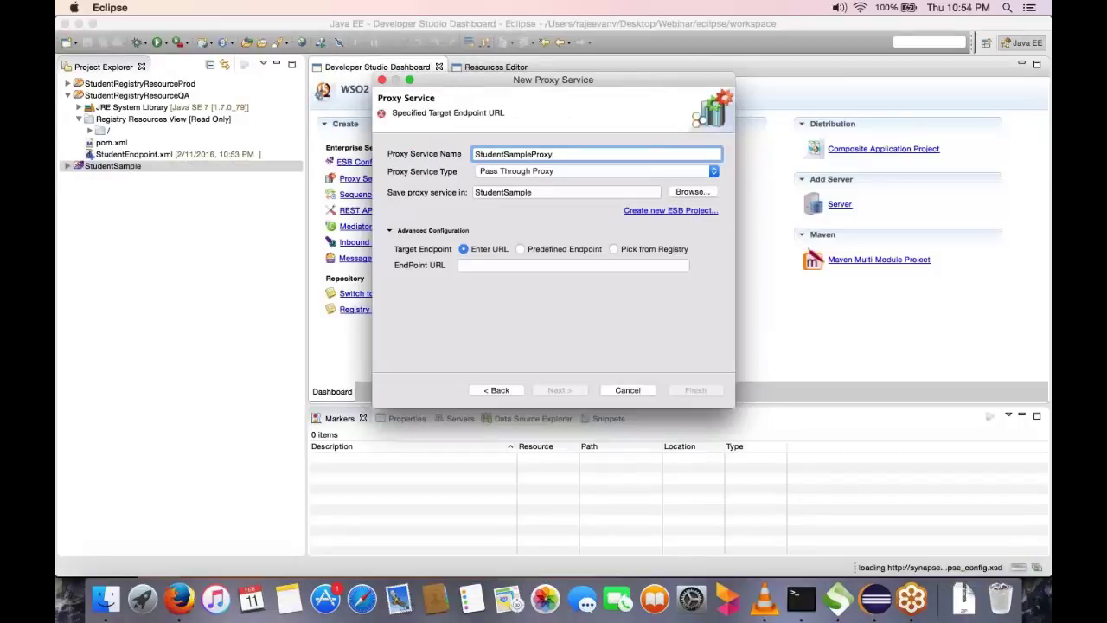
click(533, 172)
click(528, 183)
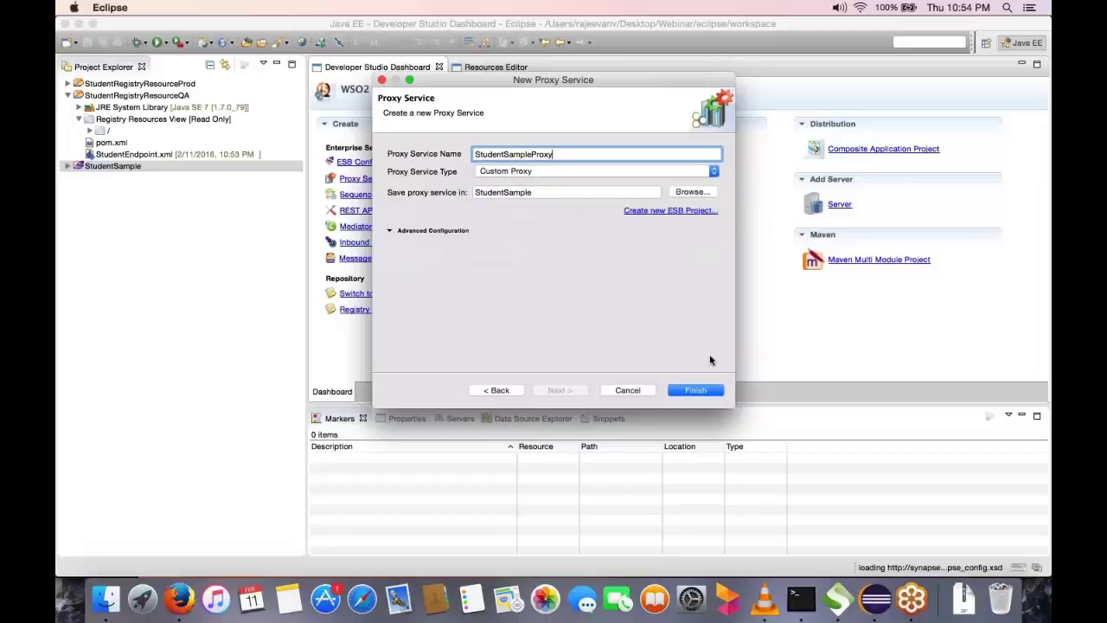
click(695, 390)
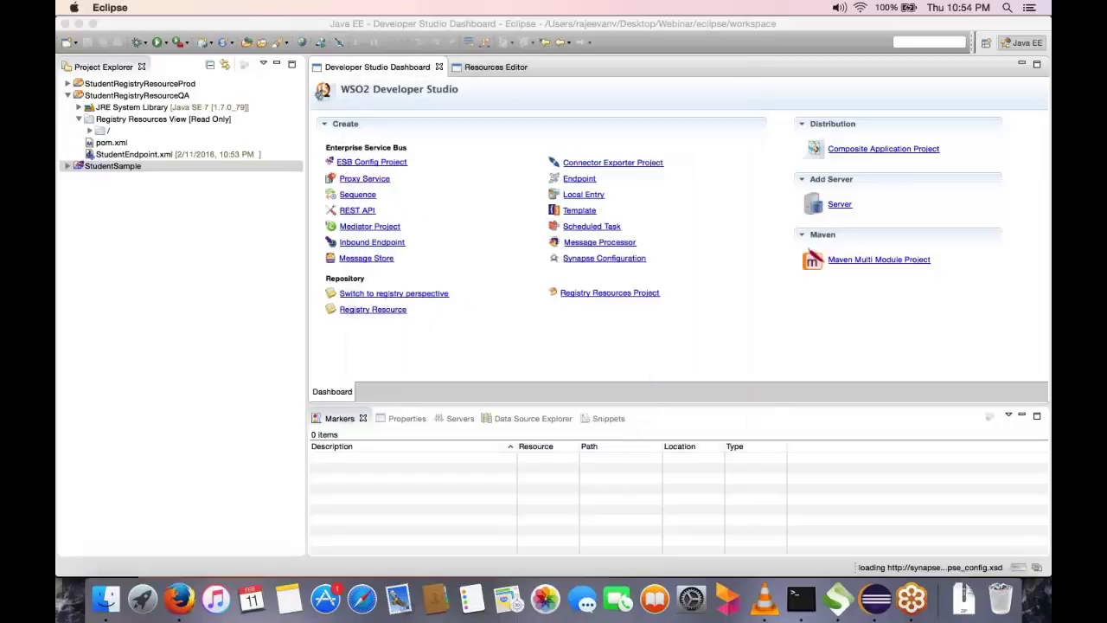
Add a Log mediator followed by a Send mediator to the in sequence of StudentSampleProxy
click(376, 120)
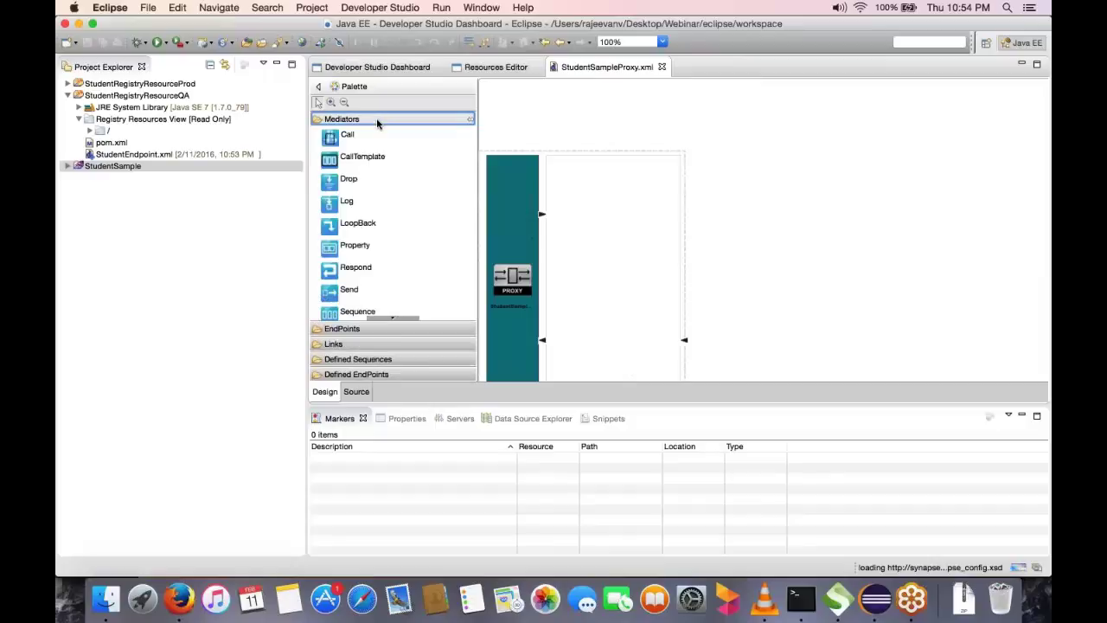
drag(350, 206, 572, 223)
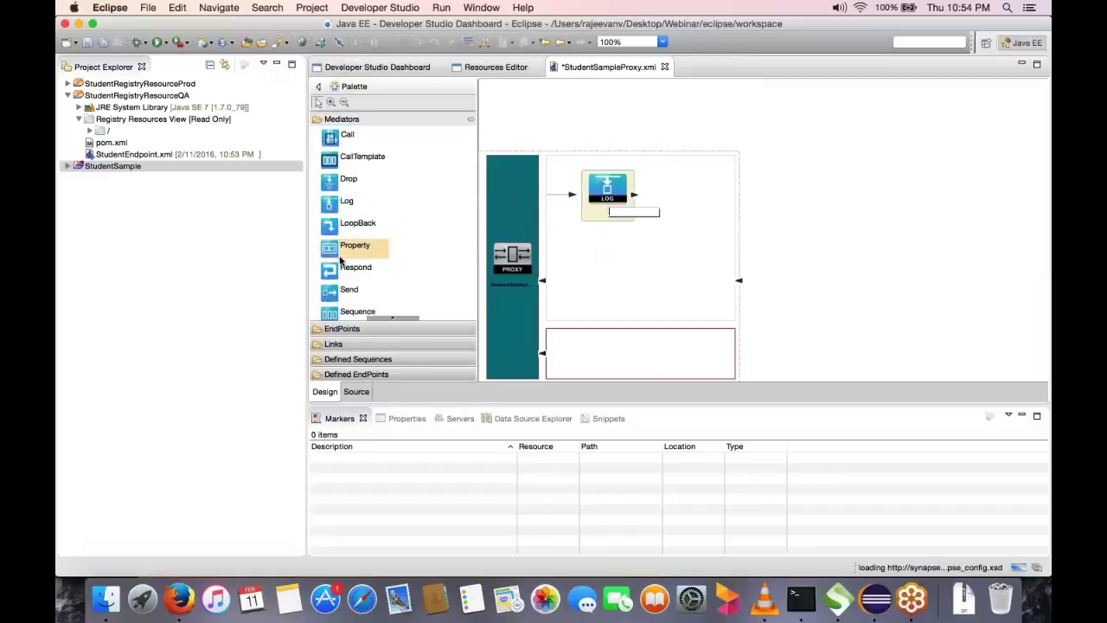
click(349, 291)
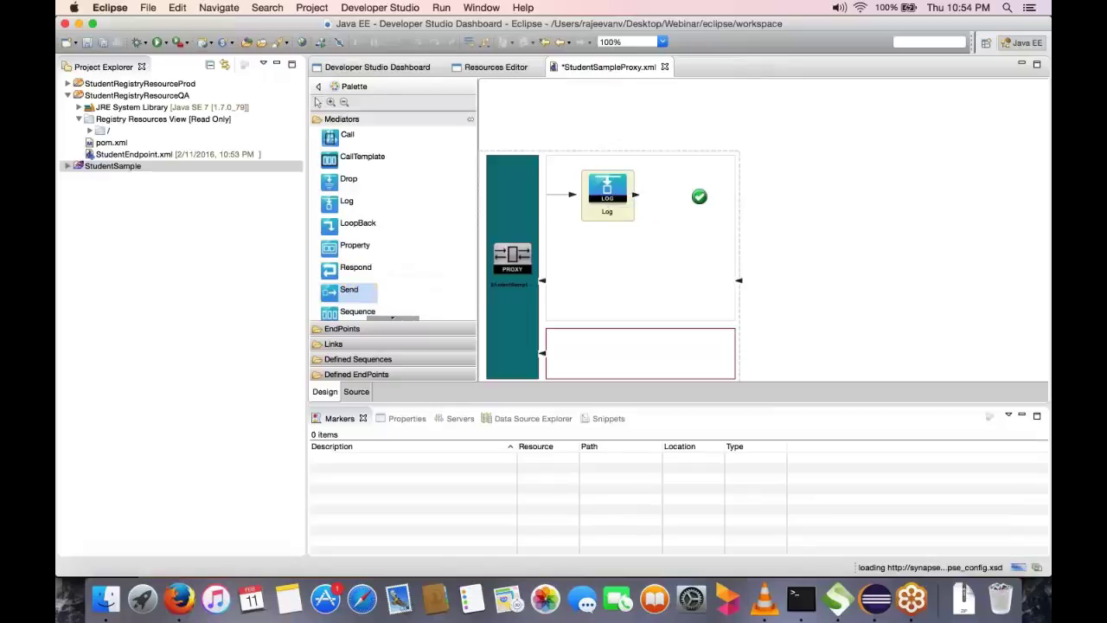
click(697, 196)
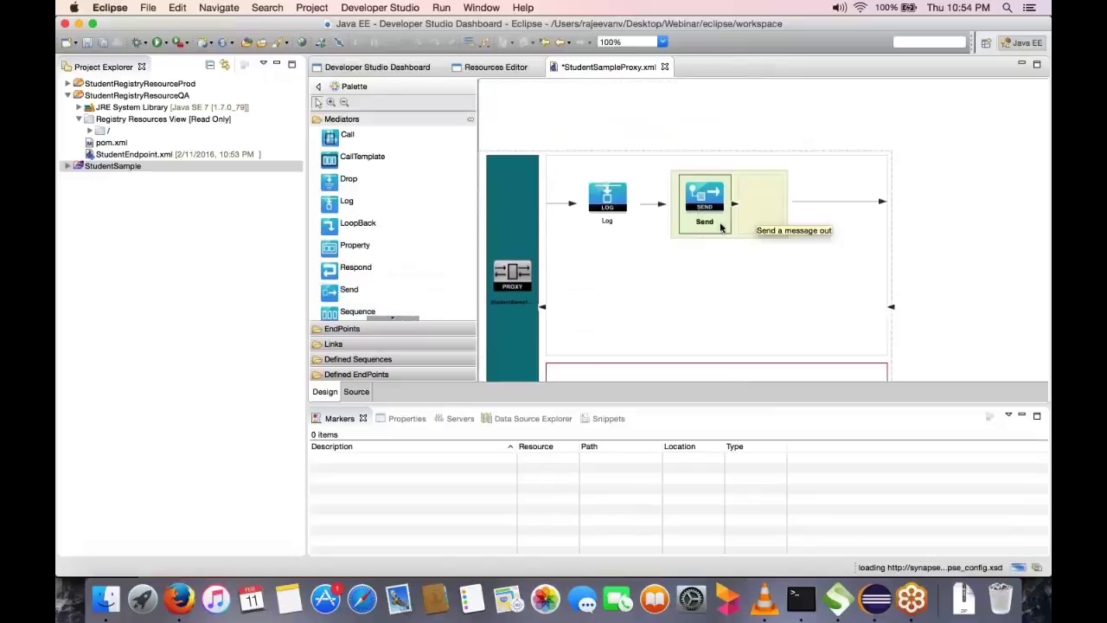
click(349, 289)
Attach a NamedEndPoint to the Send mediator in the in sequence
click(377, 328)
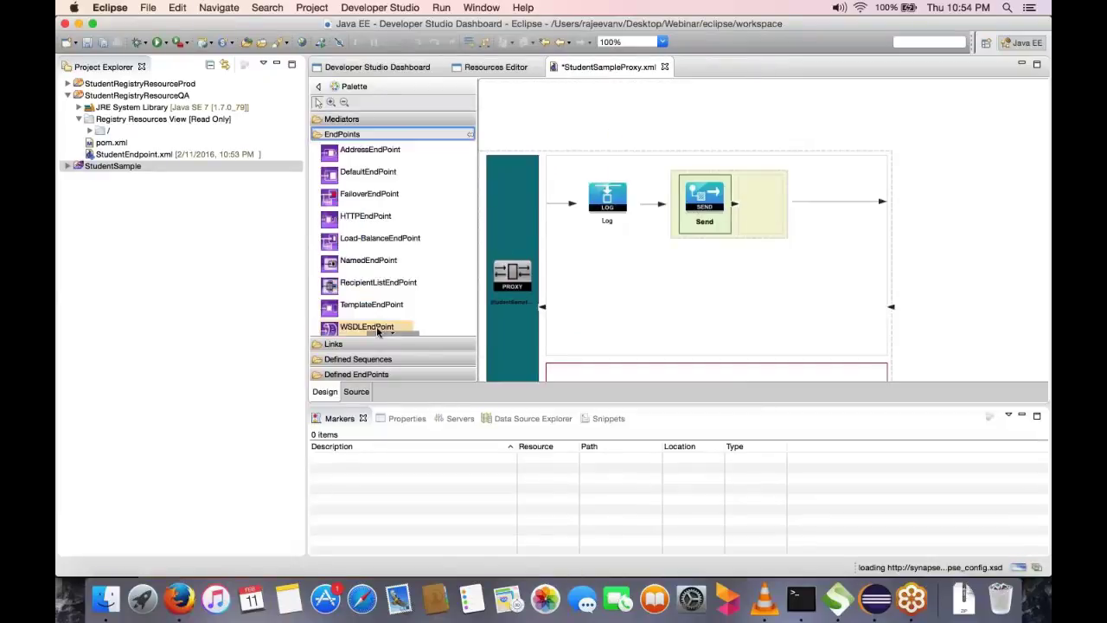
click(382, 261)
click(764, 209)
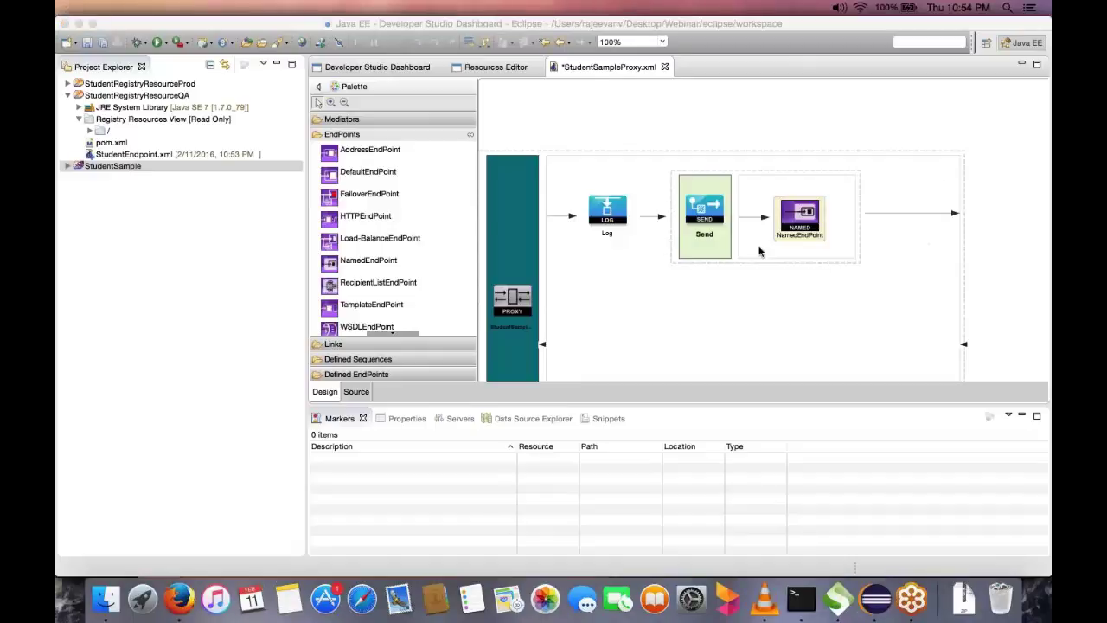
Set the named endpoint's static reference key to the workspace resource /_system/governance/qa/endpoints/StudentEndpoint.xml from StudentRegistryResourceQA
double_click(705, 252)
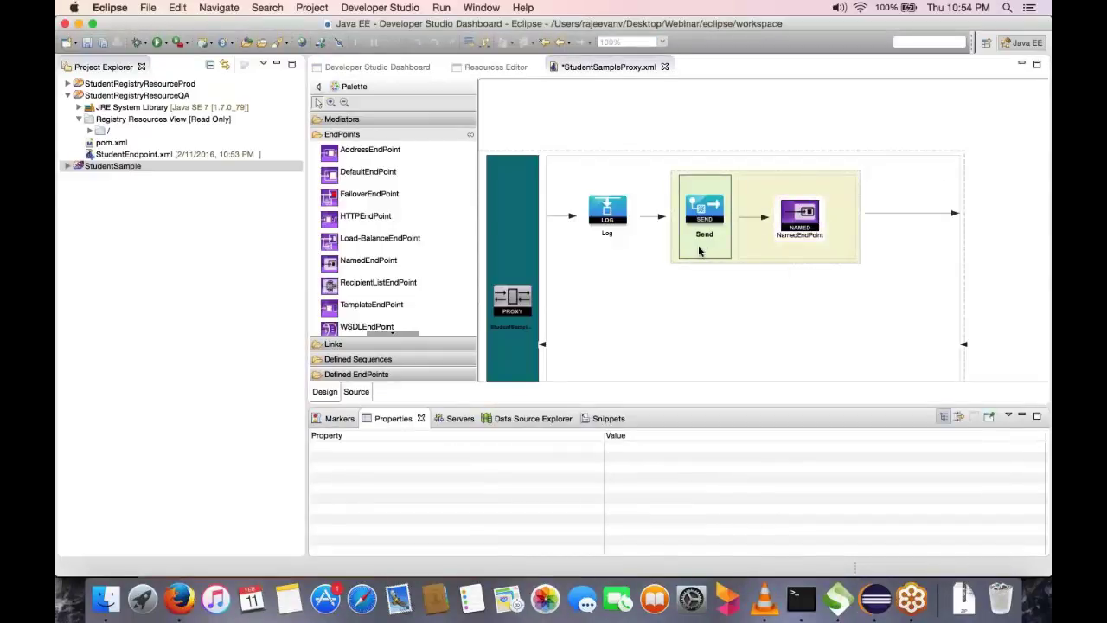
click(804, 214)
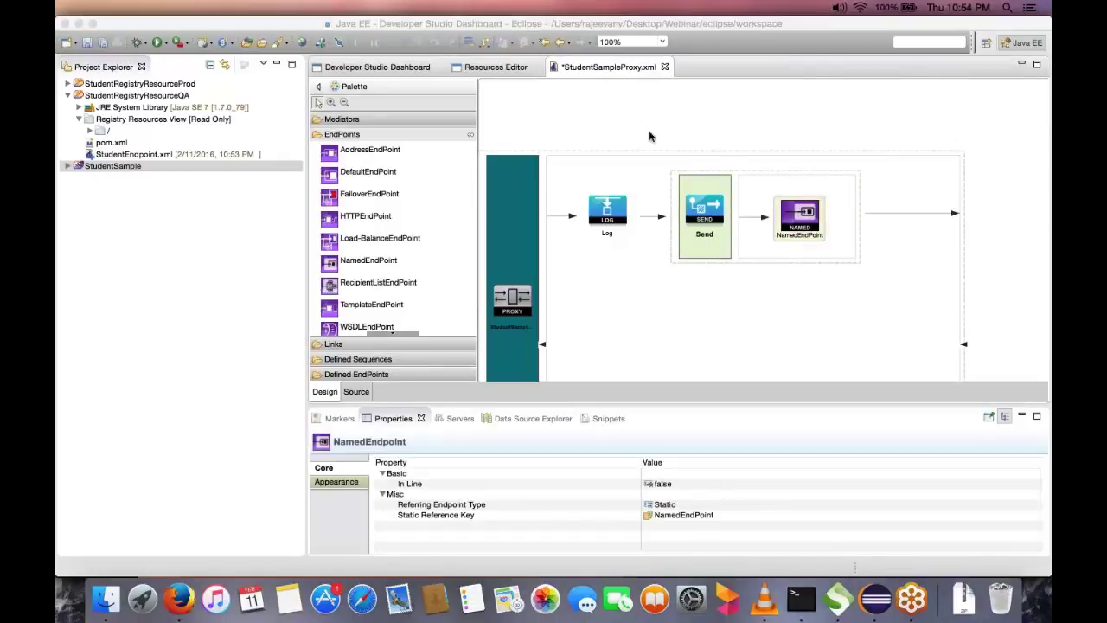
click(850, 506)
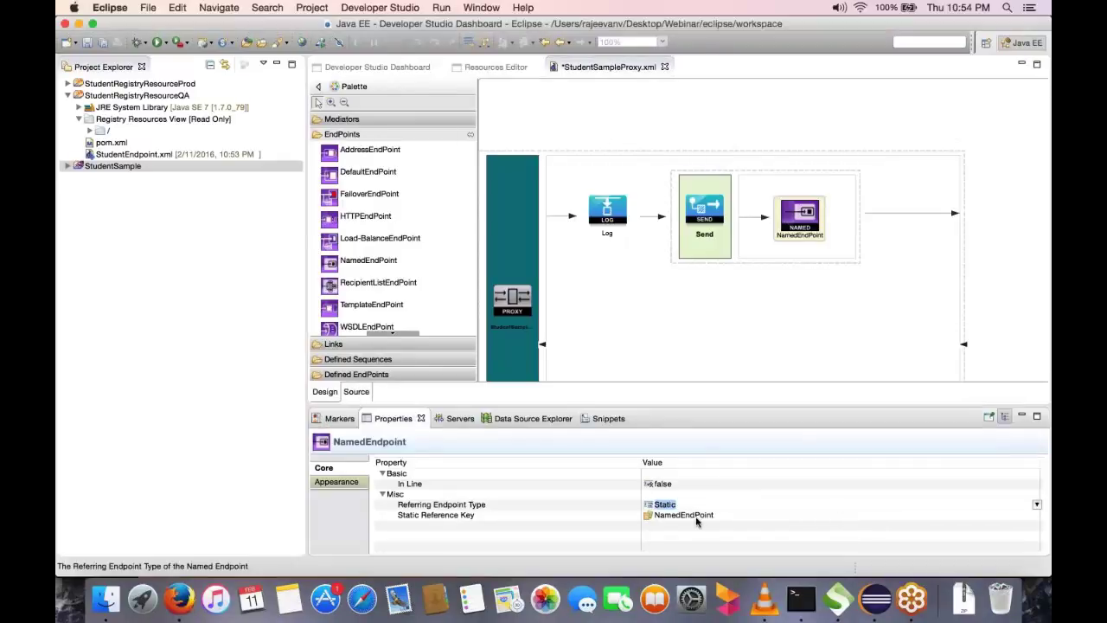
click(696, 517)
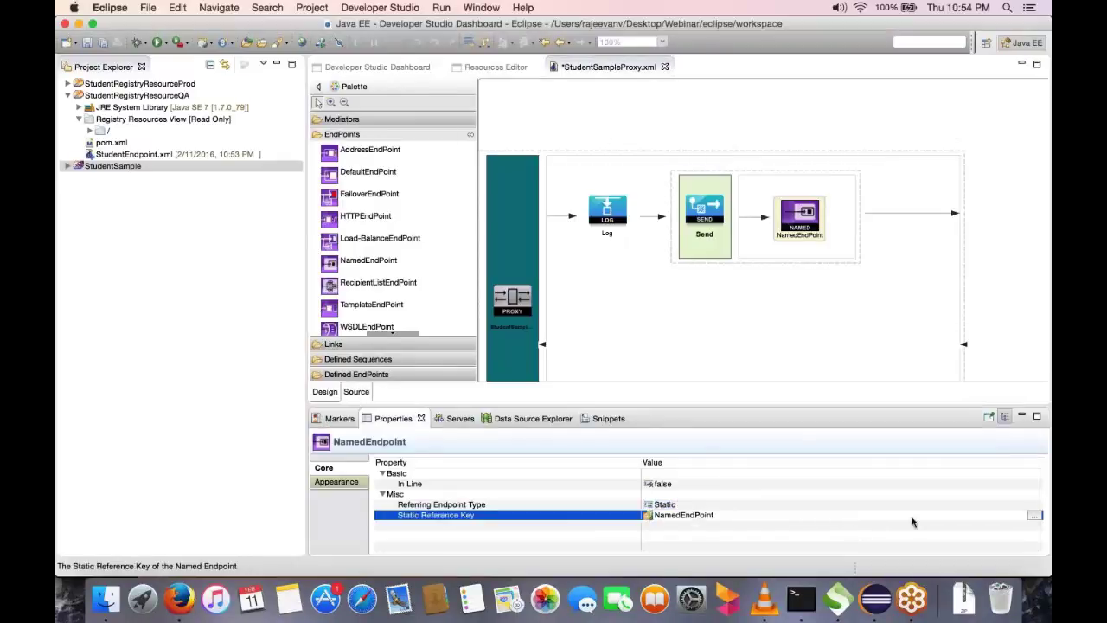
click(1033, 515)
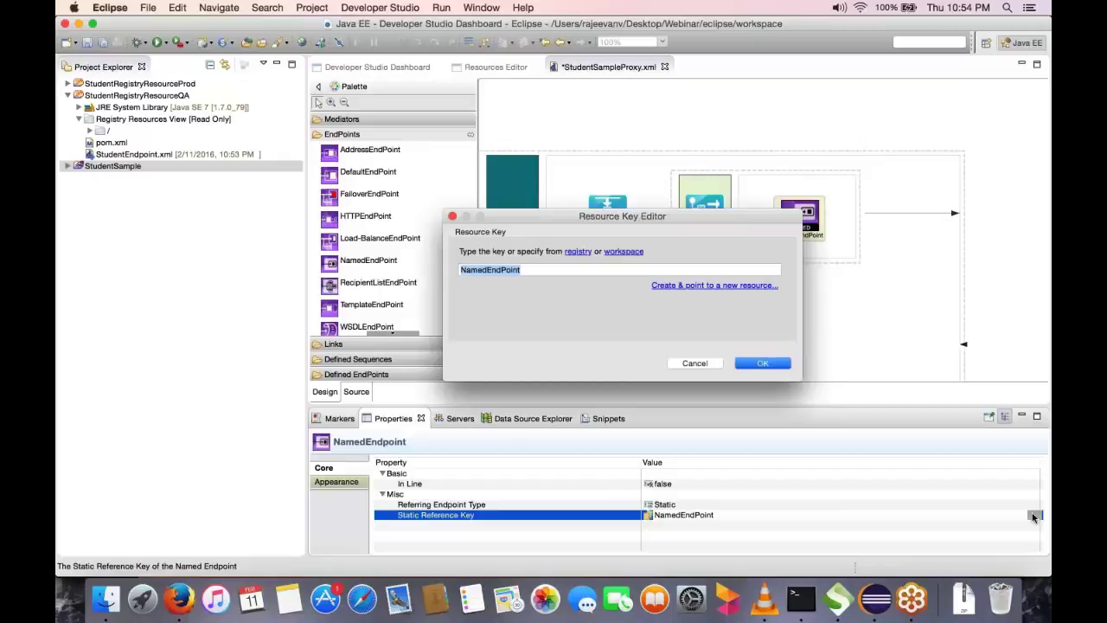
click(623, 251)
drag(725, 145, 755, 145)
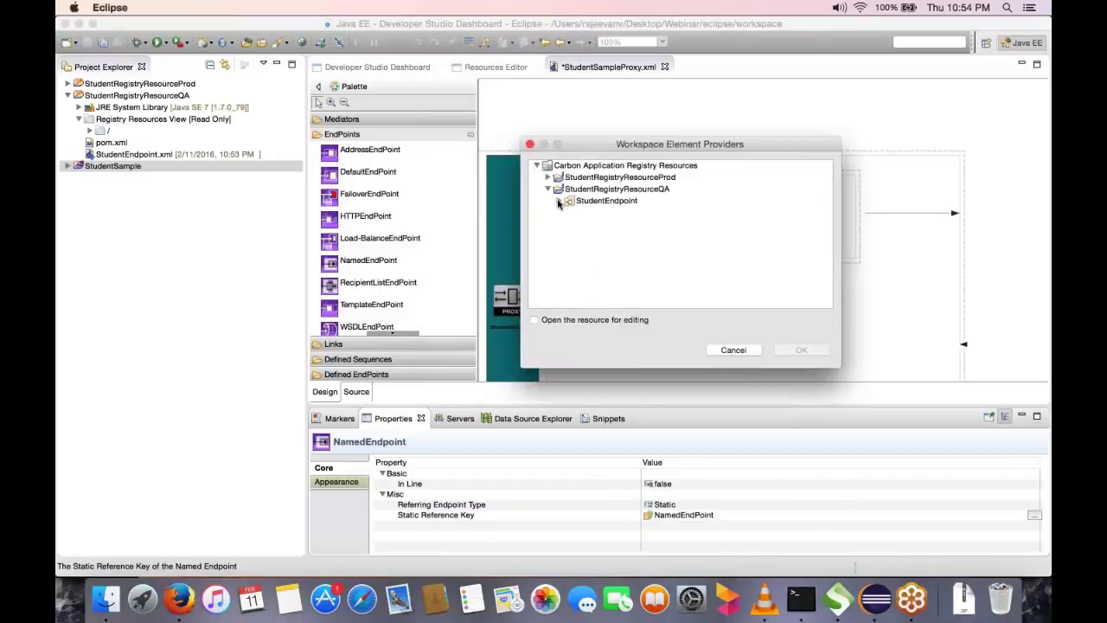
click(672, 213)
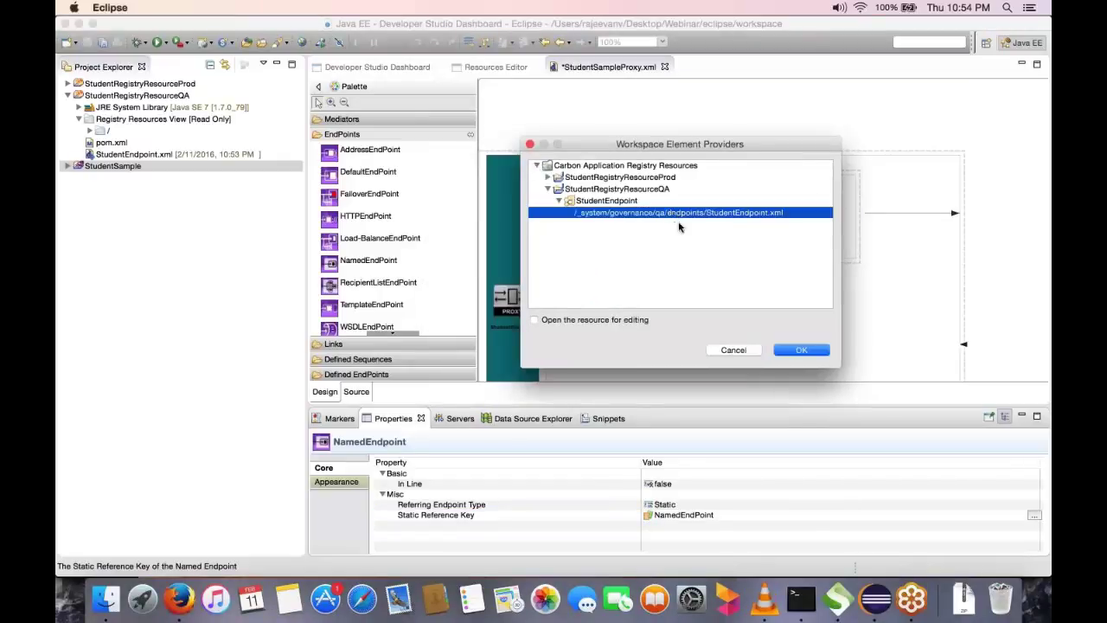
click(800, 351)
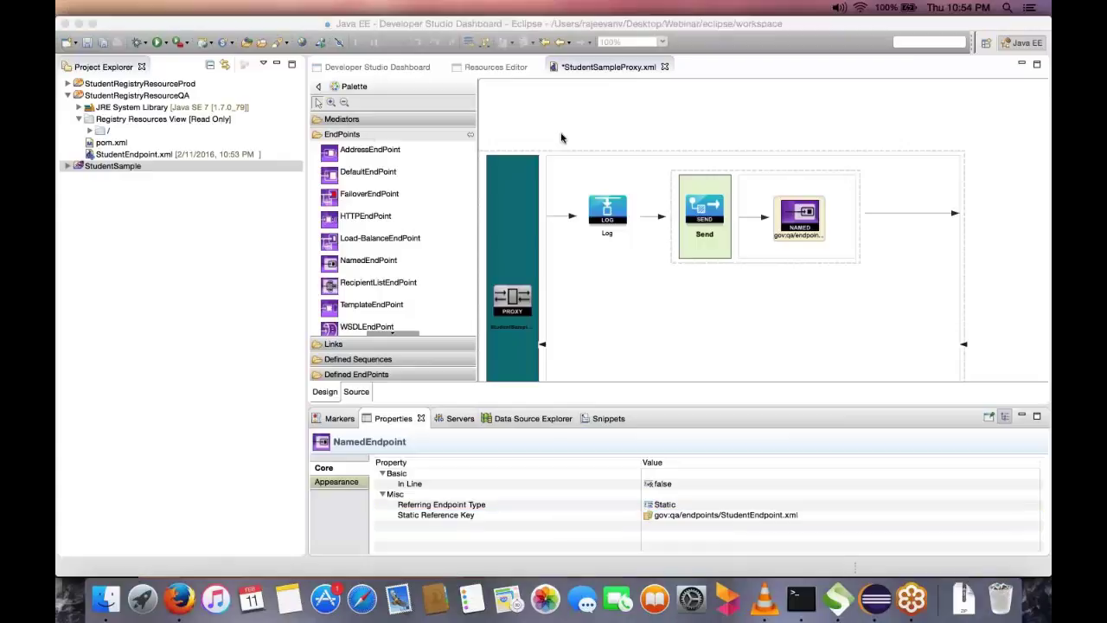
Remove qa/ from the endpoint key in the proxy's XML source, making it gov:endpoints/StudentEndpoint.xml, and save the file
click(356, 391)
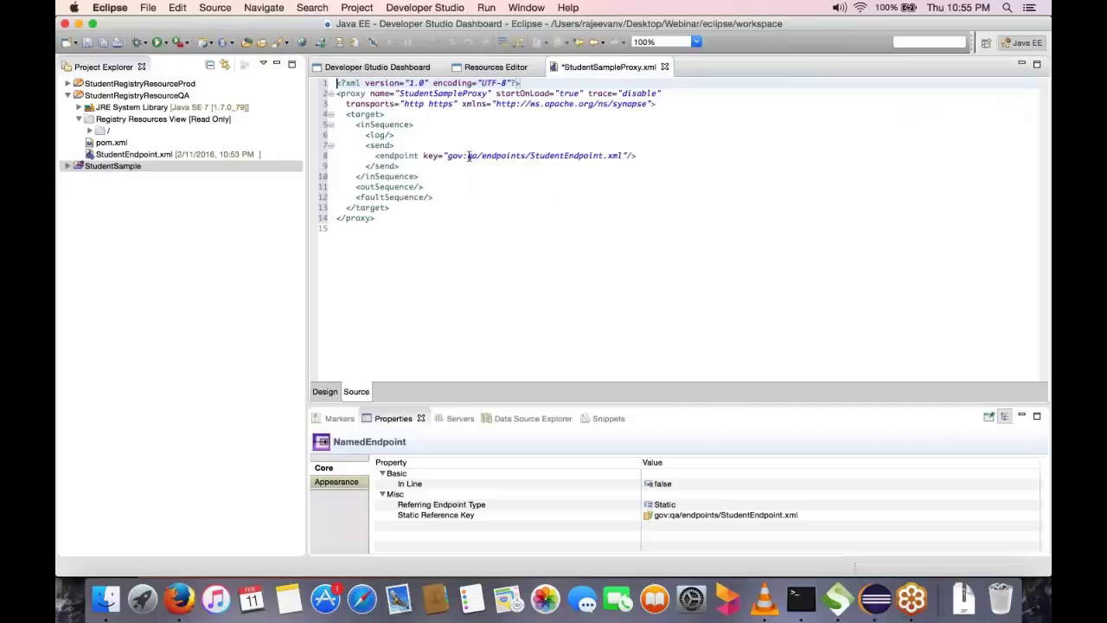
click(468, 156)
key(Delete)
key(Delete)
key(Delete)
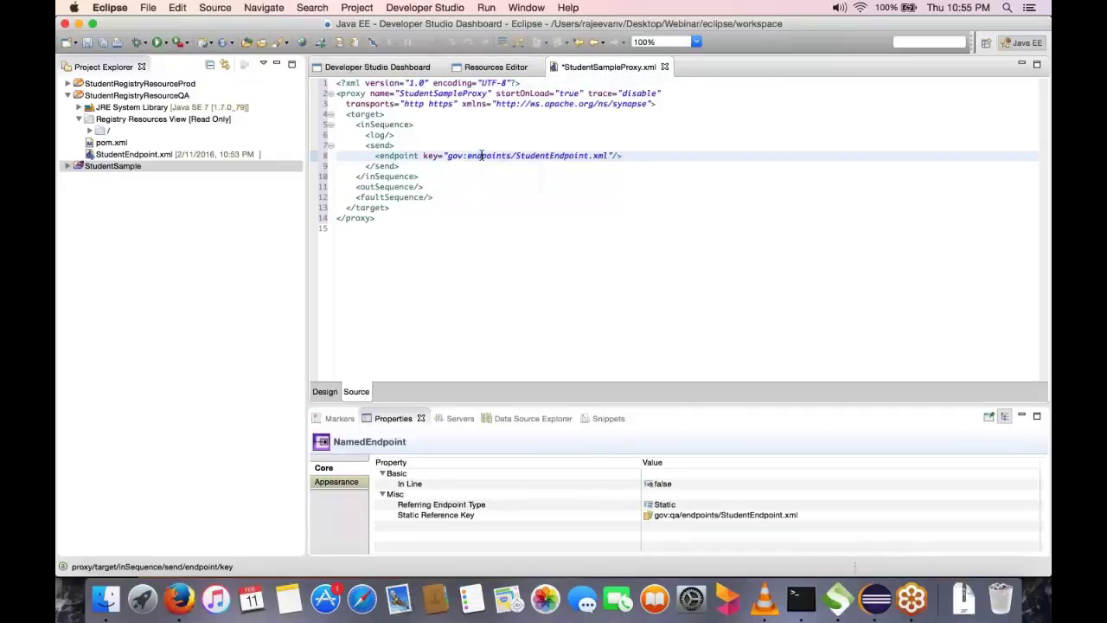
key(ctrl+s)
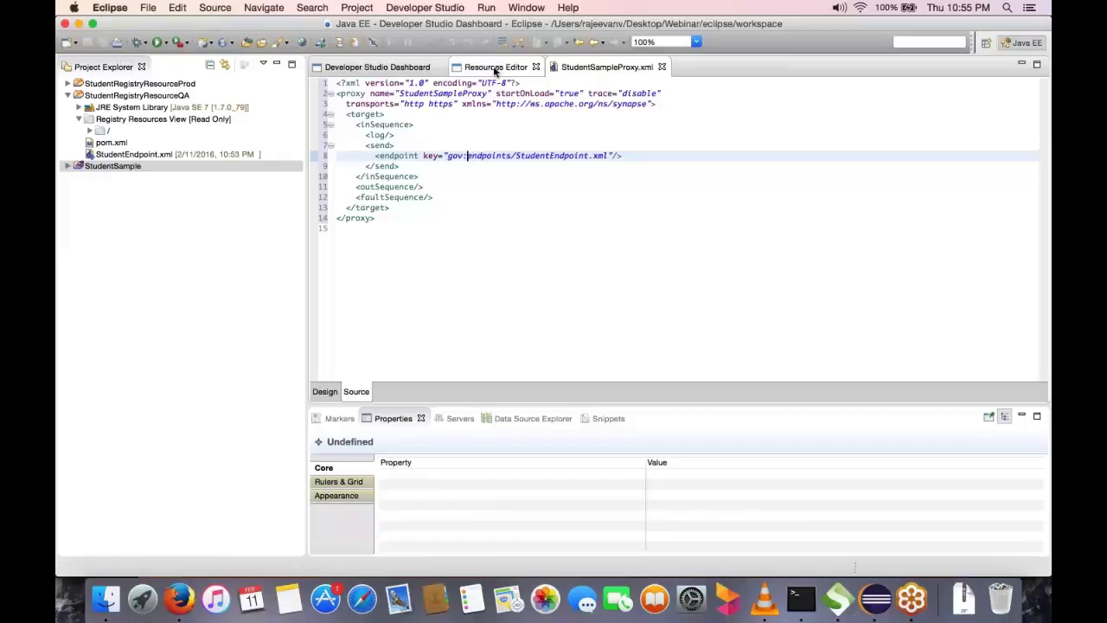
Add a Send mediator to the proxy's out sequence, save StudentSampleProxy, and review its XML source
click(495, 69)
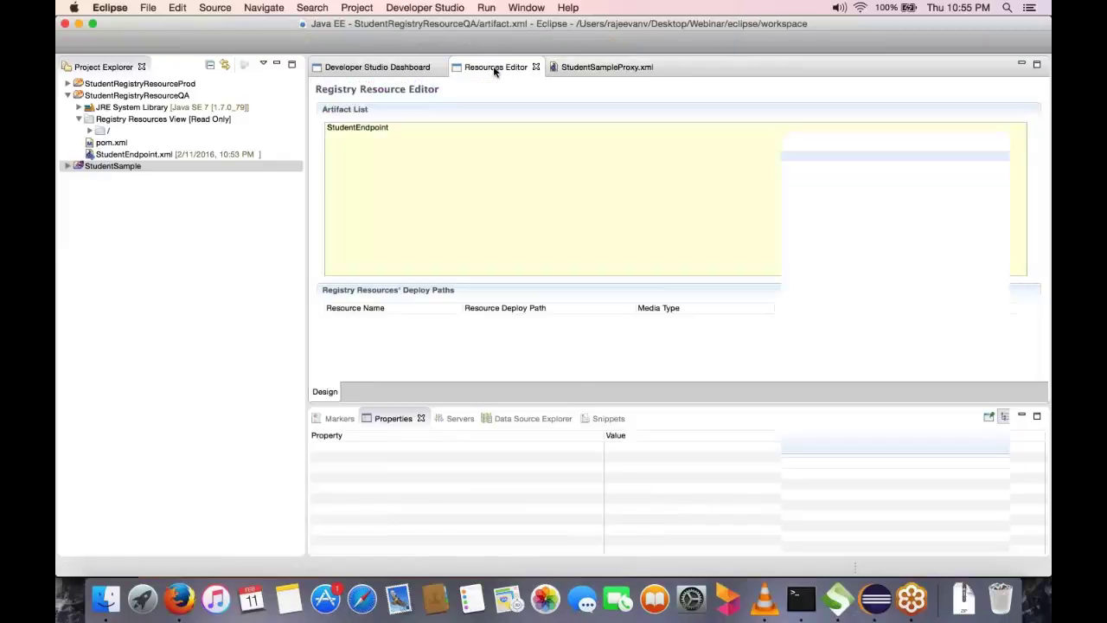
click(582, 67)
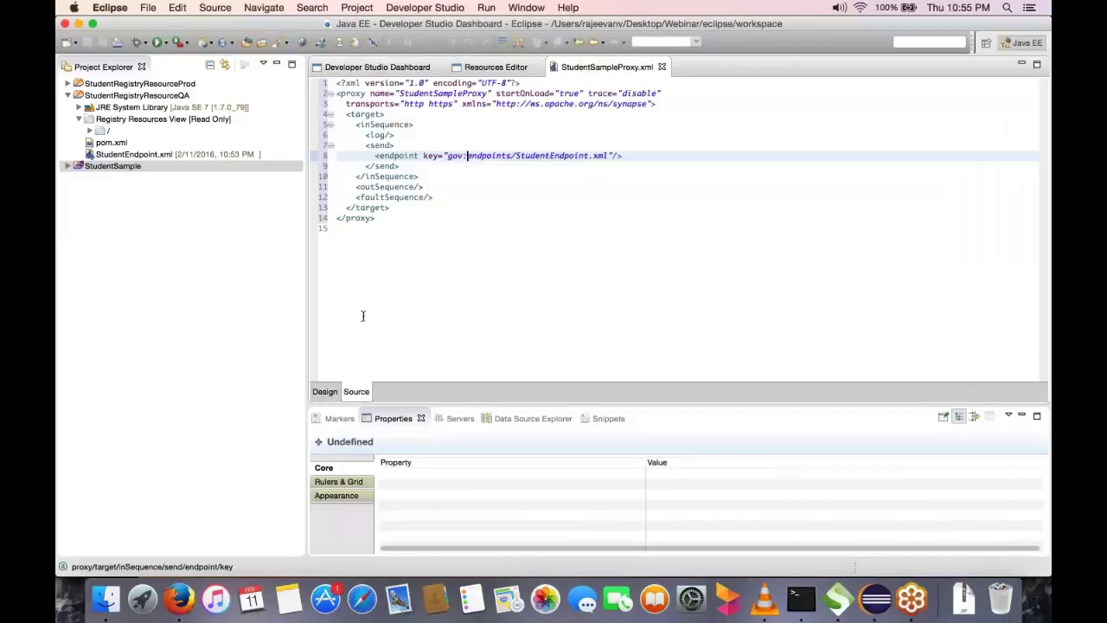
click(324, 392)
click(388, 119)
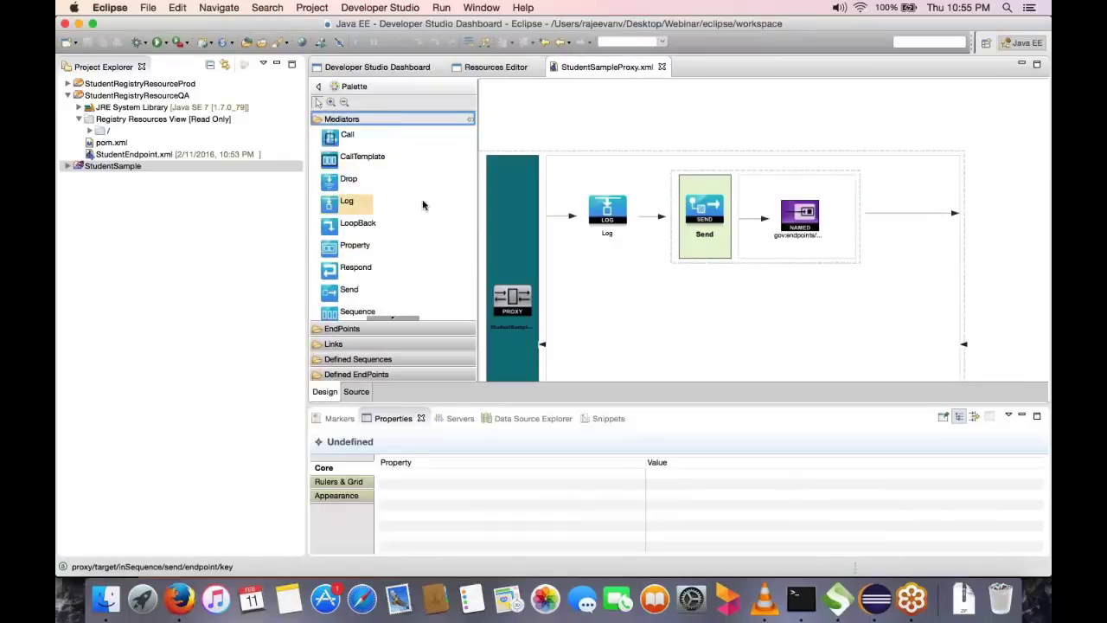
drag(351, 296, 592, 341)
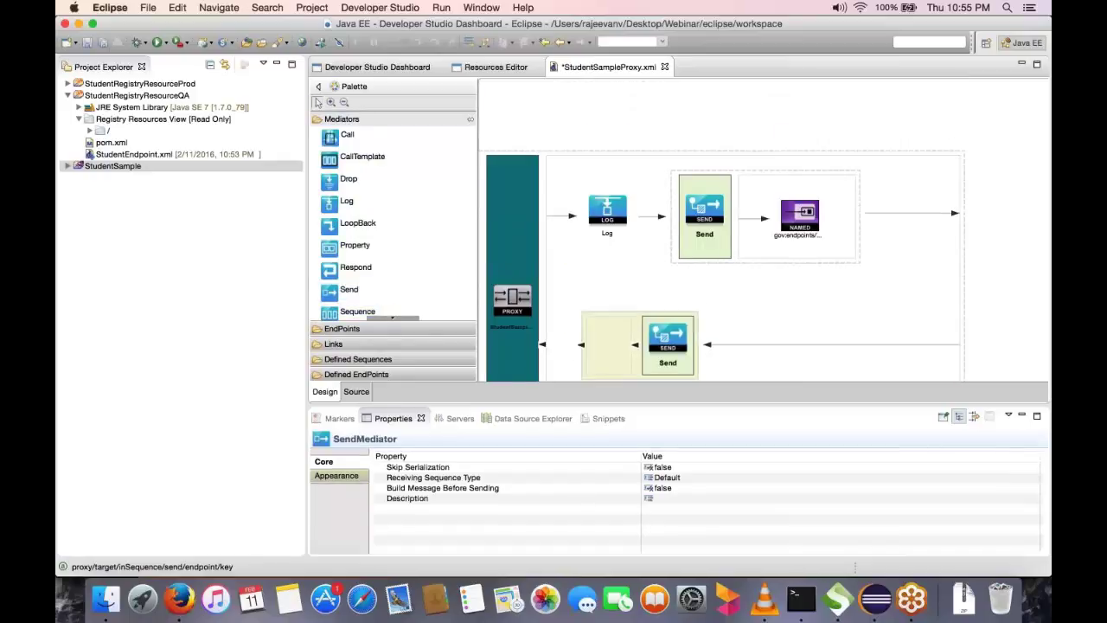
key(super+s)
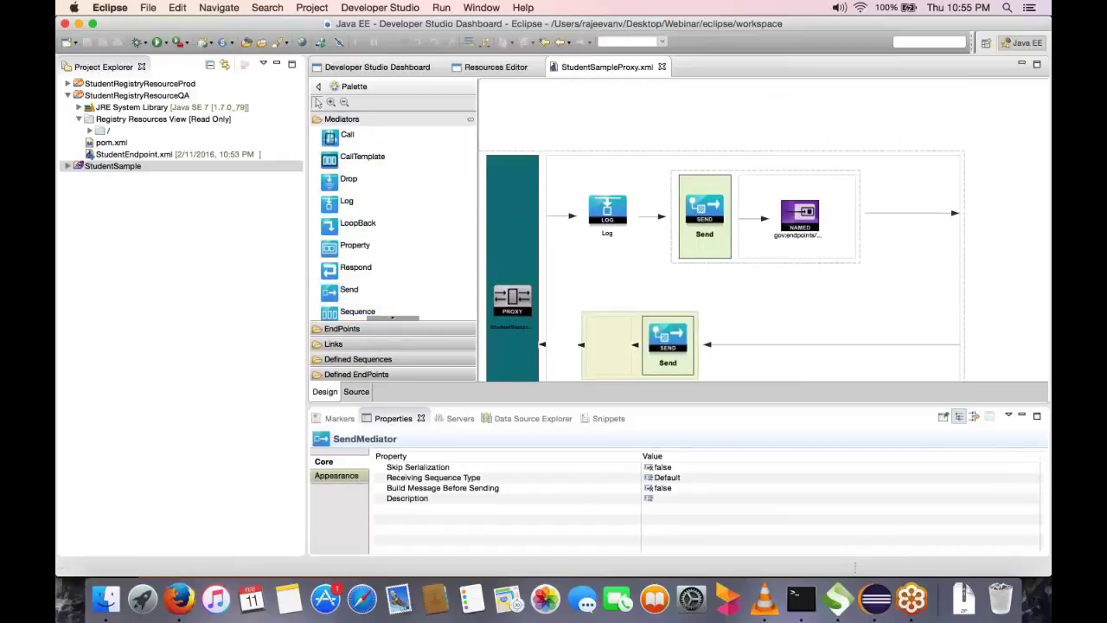
click(355, 392)
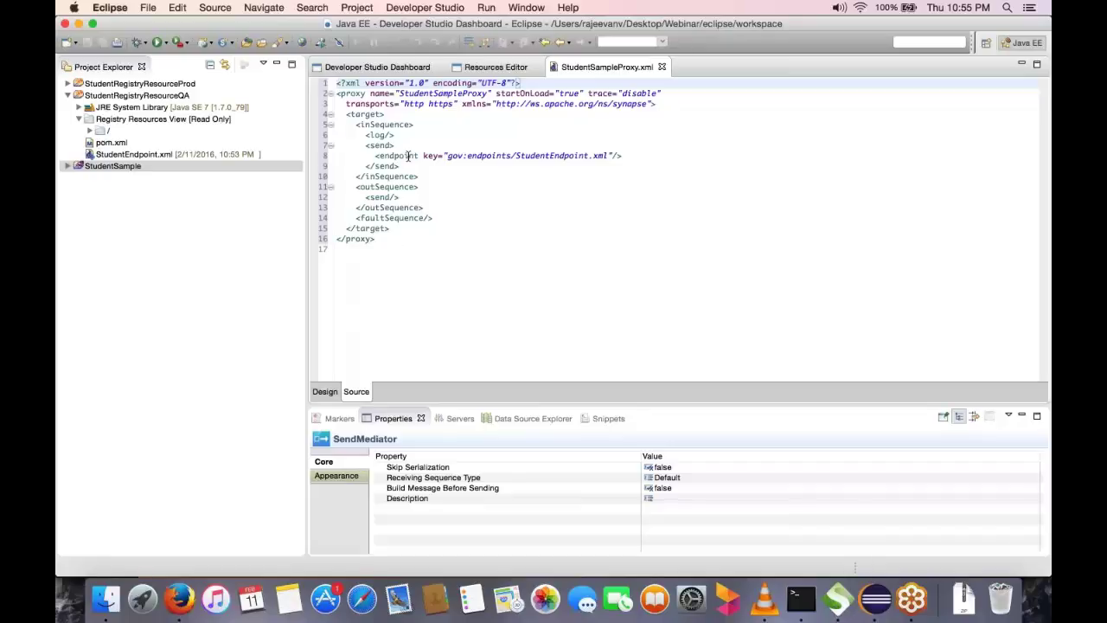
click(325, 393)
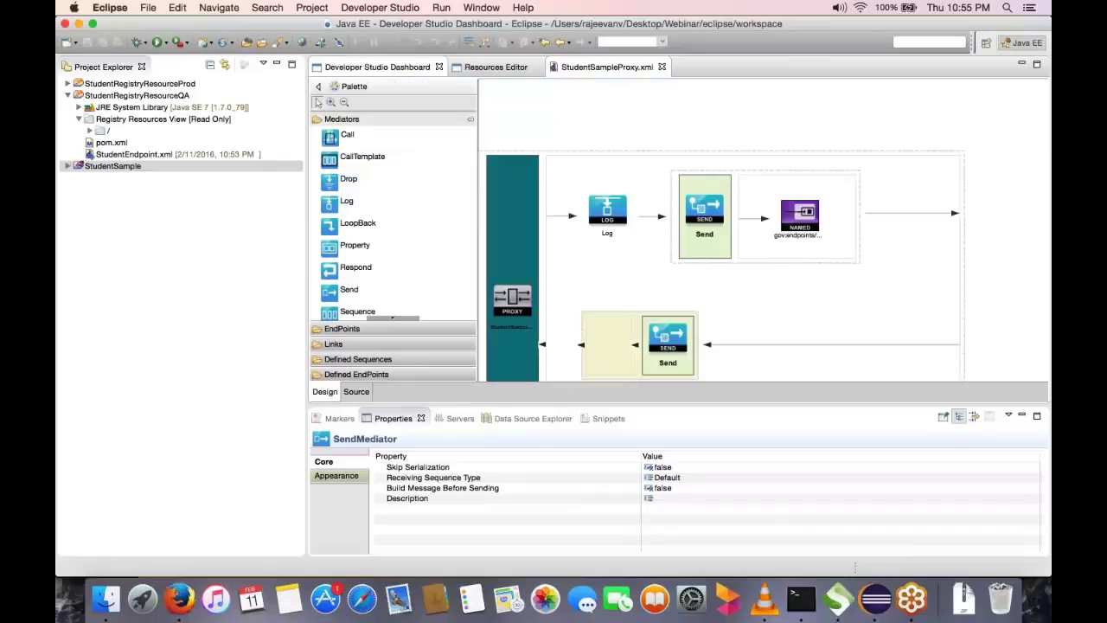
Close the proxy diagram and start a new Composite Application Project named StudentCapp
key(super+w)
click(68, 95)
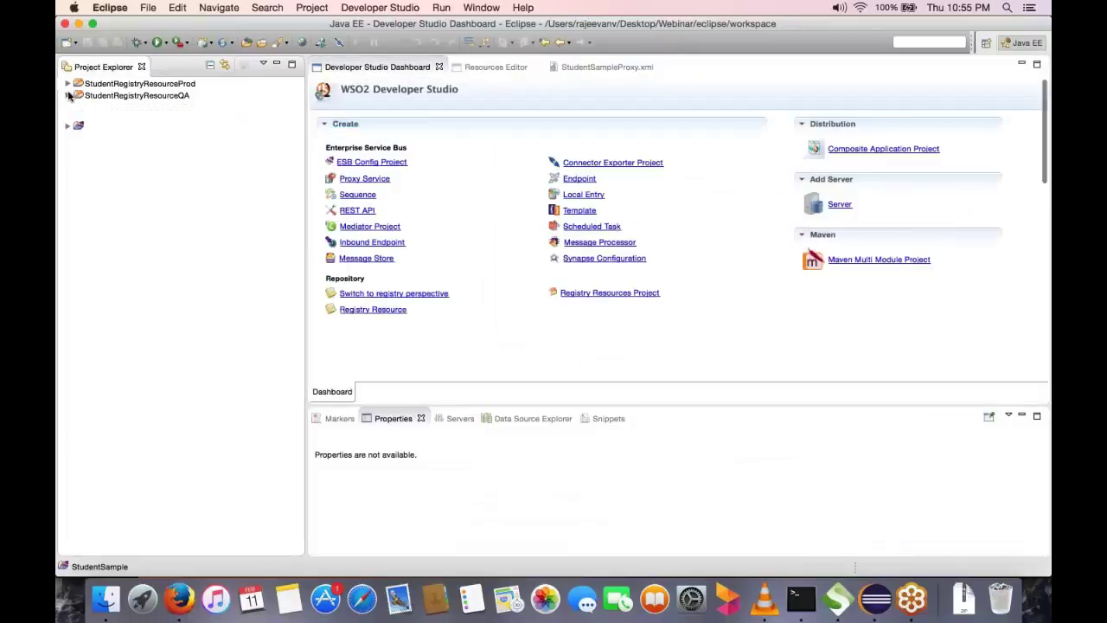
click(871, 148)
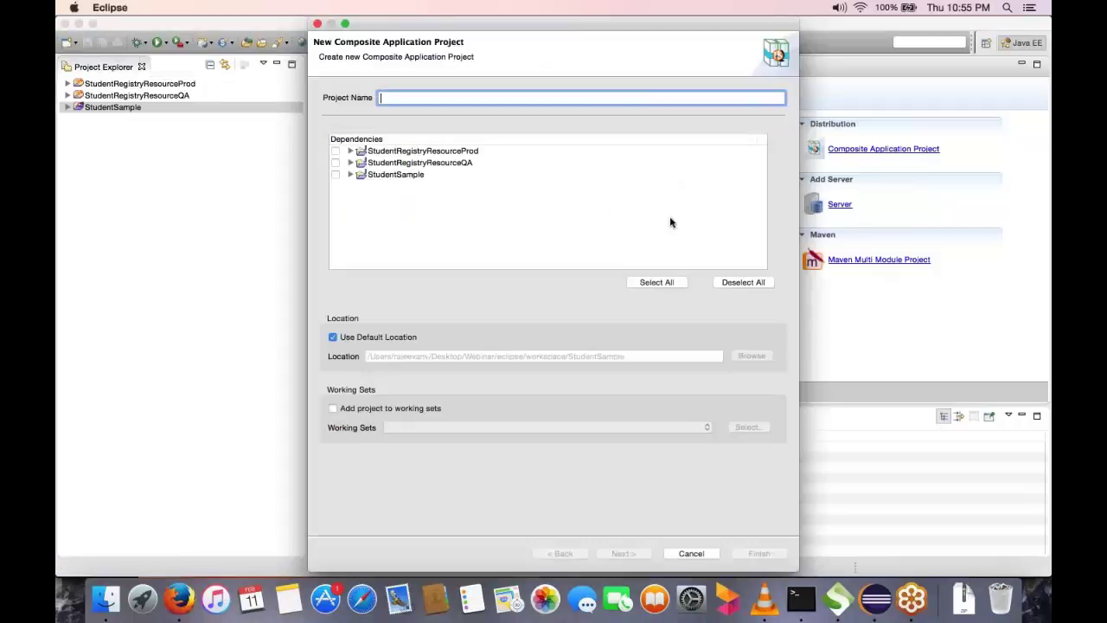
text(StudentCapp)
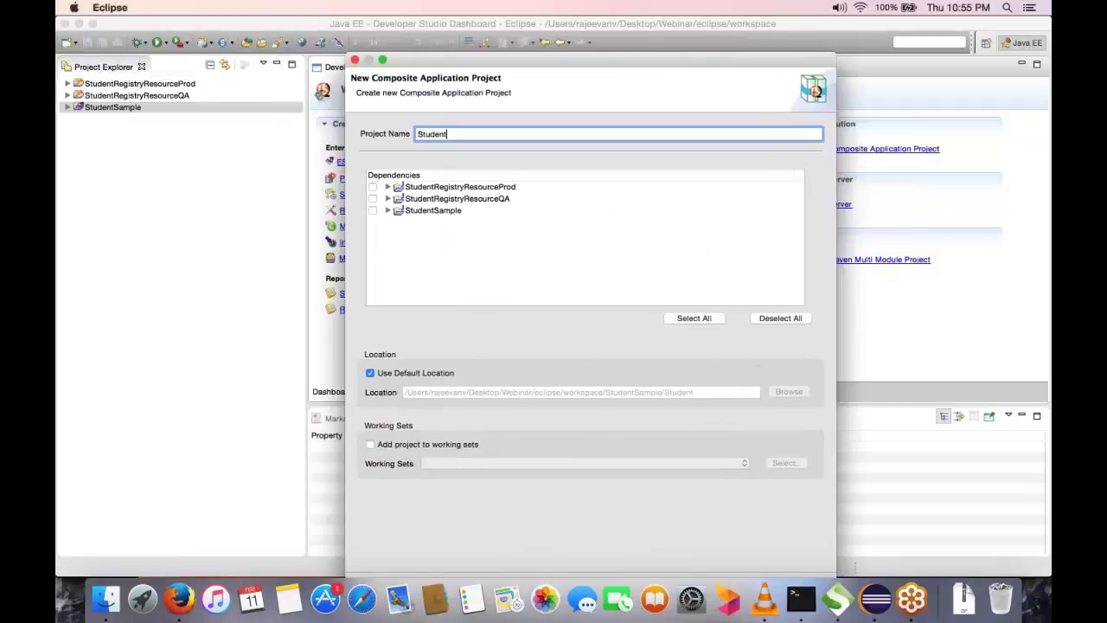
Create the project with all StudentRegistryResourceProd, StudentRegistryResourceQA and StudentSample artifacts as dependencies, and expand them in its pom.xml to review their server roles
click(373, 186)
click(373, 199)
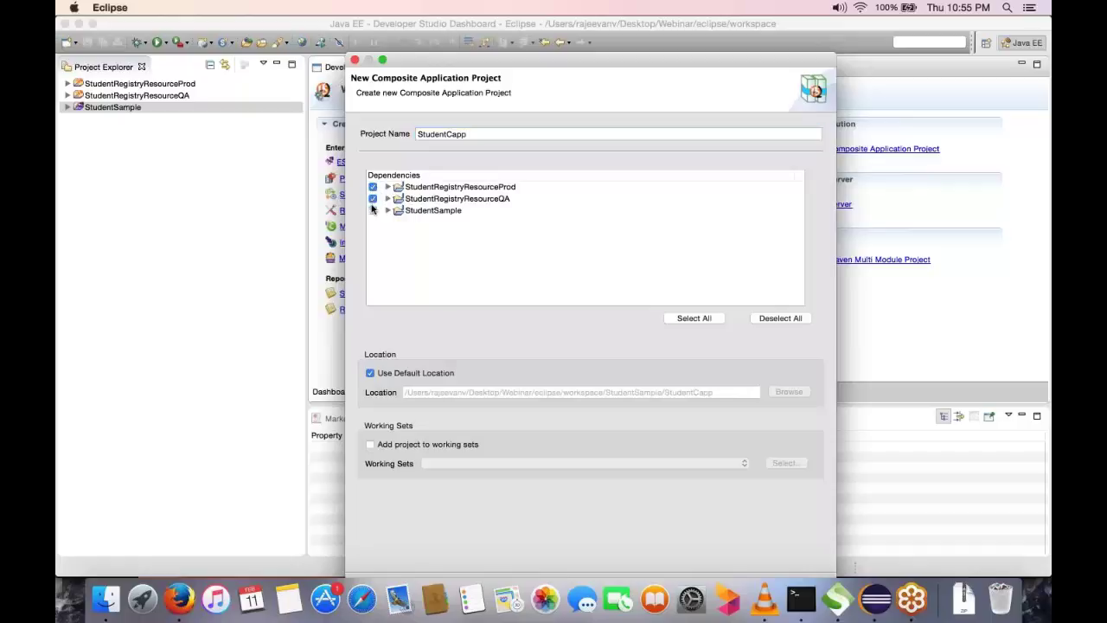
click(373, 210)
click(387, 187)
click(387, 210)
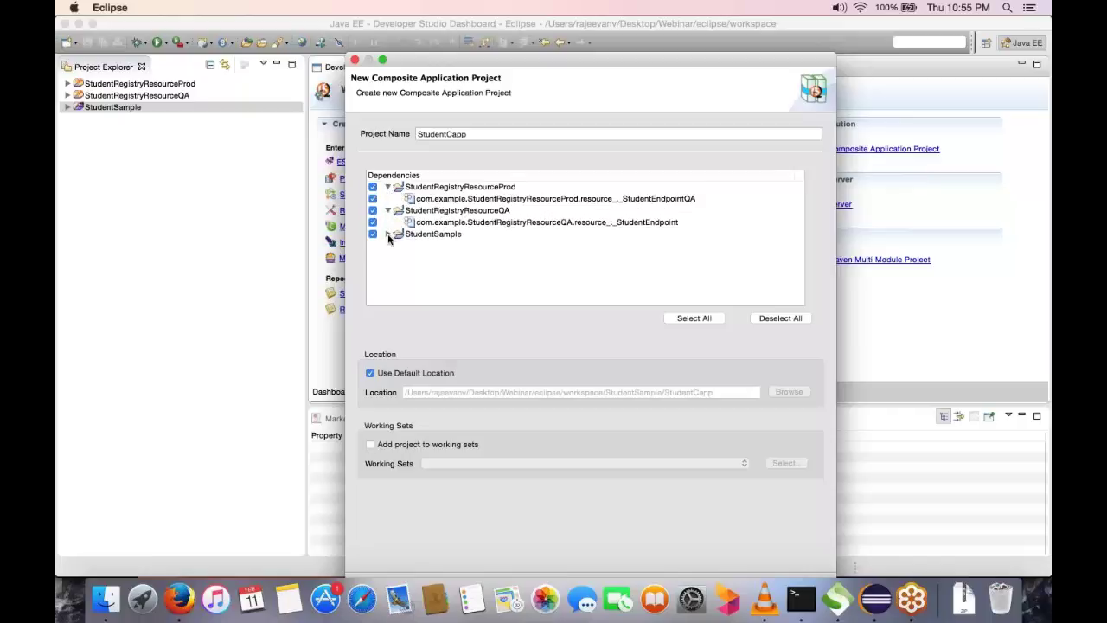
click(388, 234)
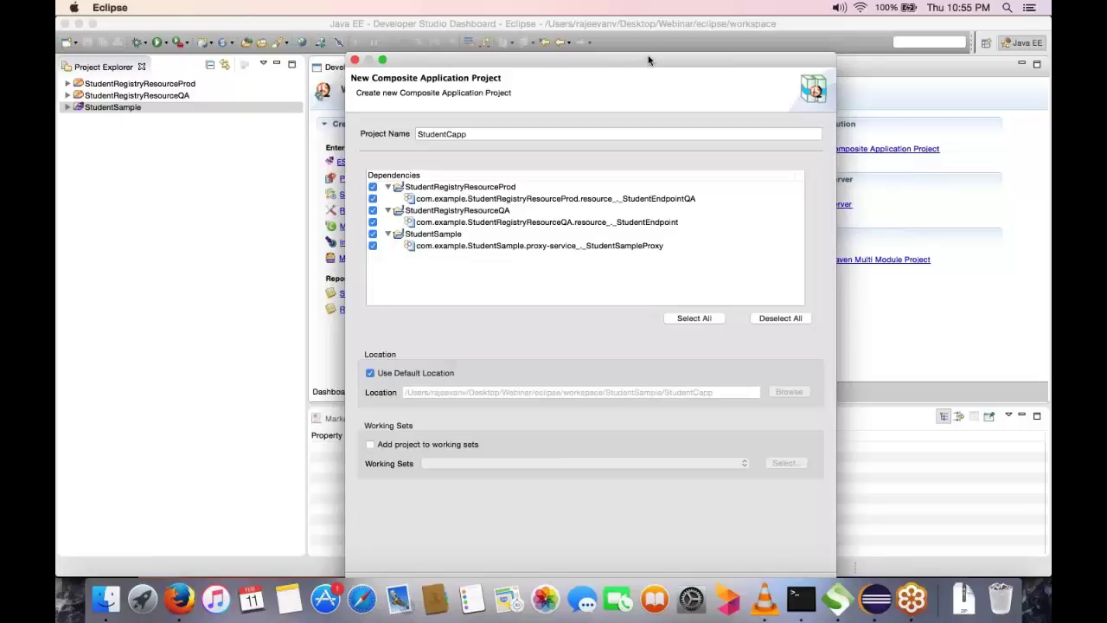
drag(649, 60, 648, 26)
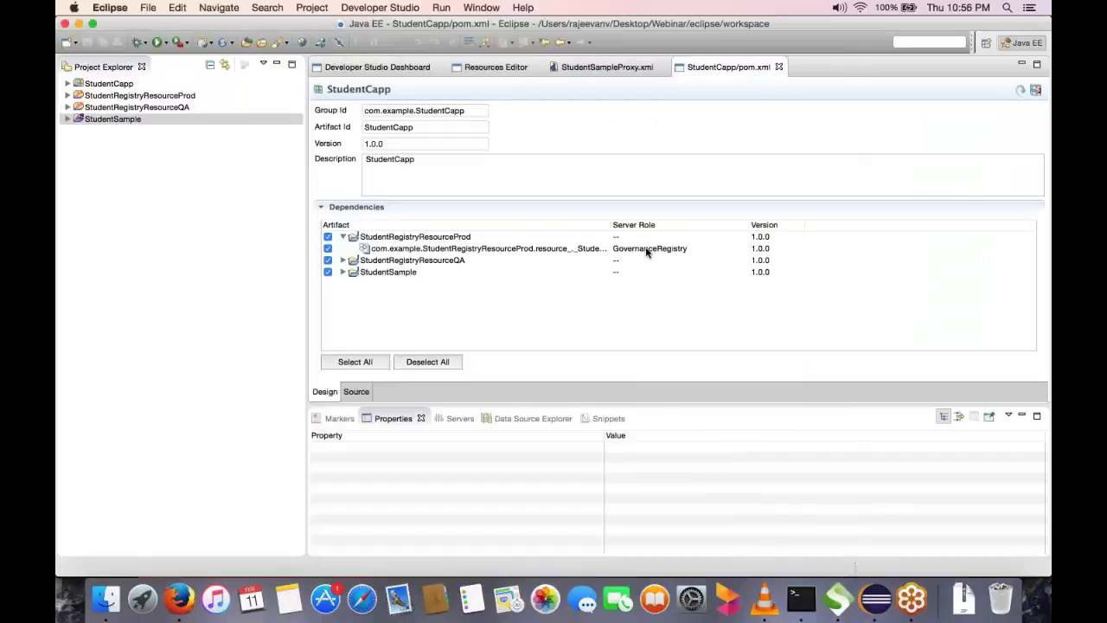
click(343, 260)
click(344, 283)
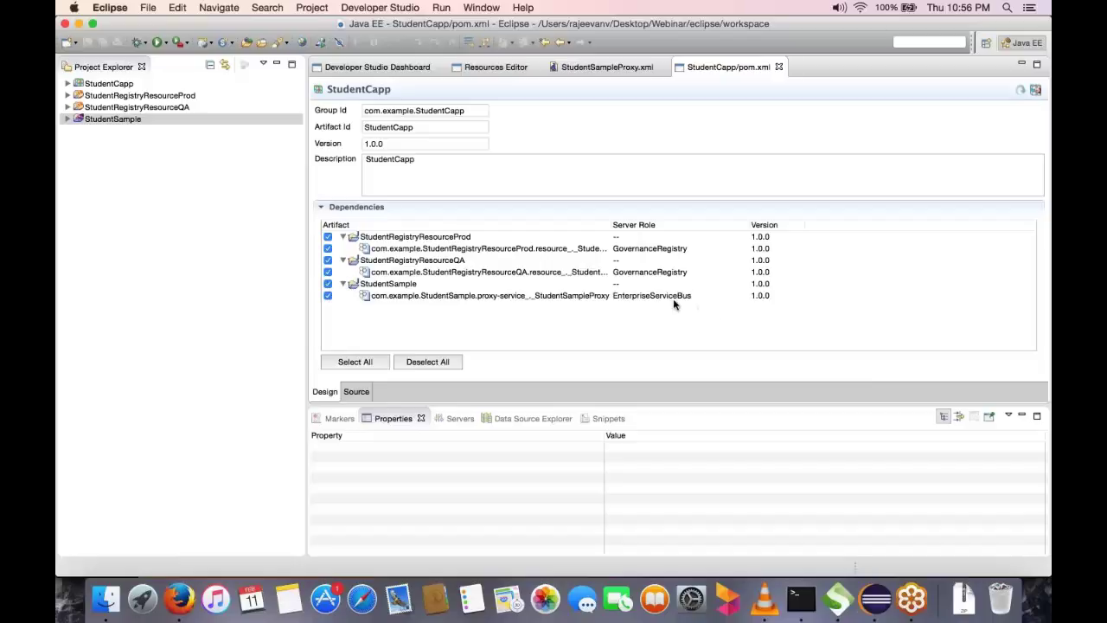
click(109, 84)
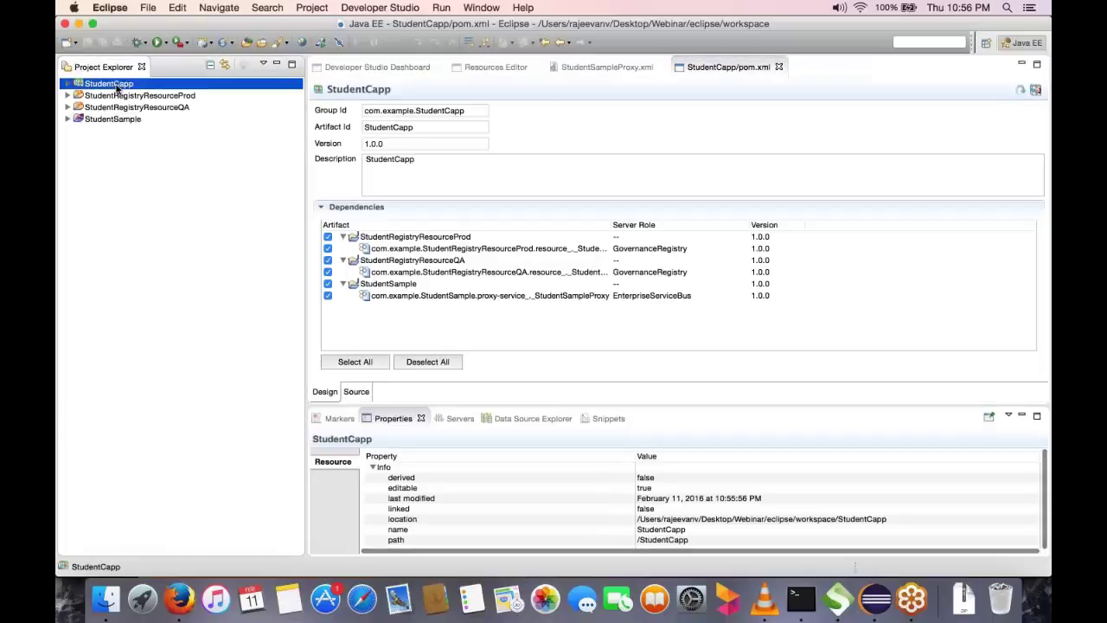
right_click(116, 89)
click(152, 235)
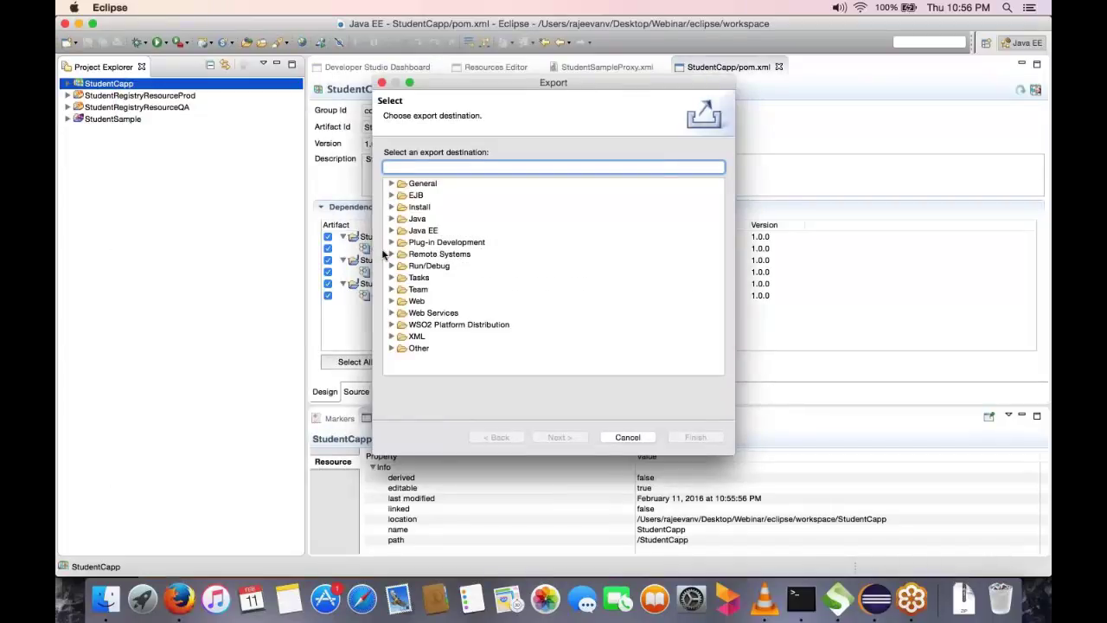
text(com)
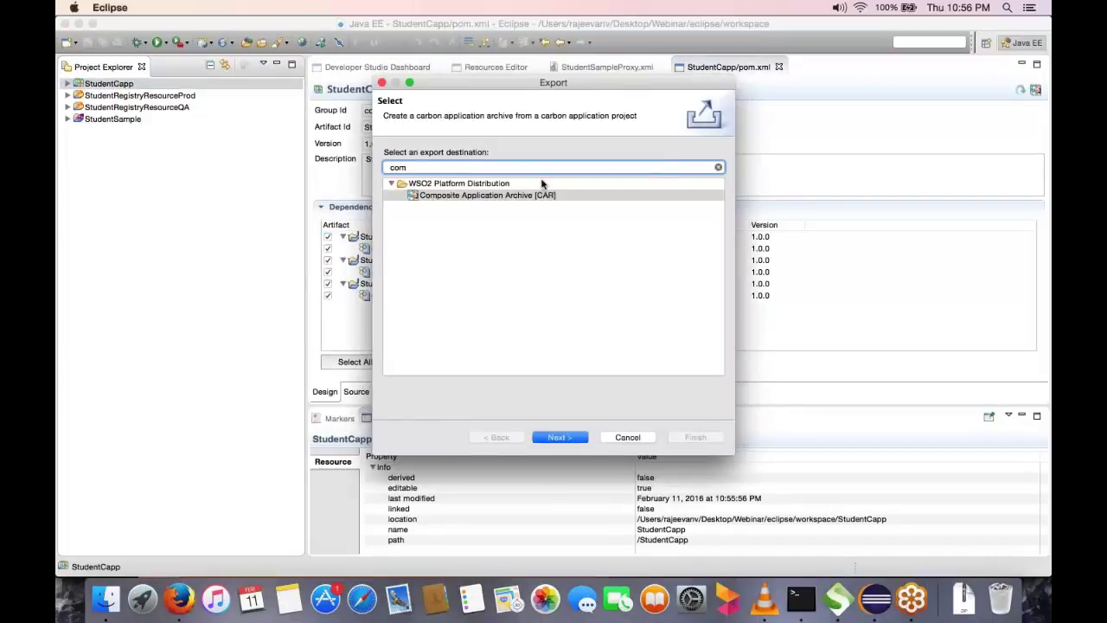
click(537, 194)
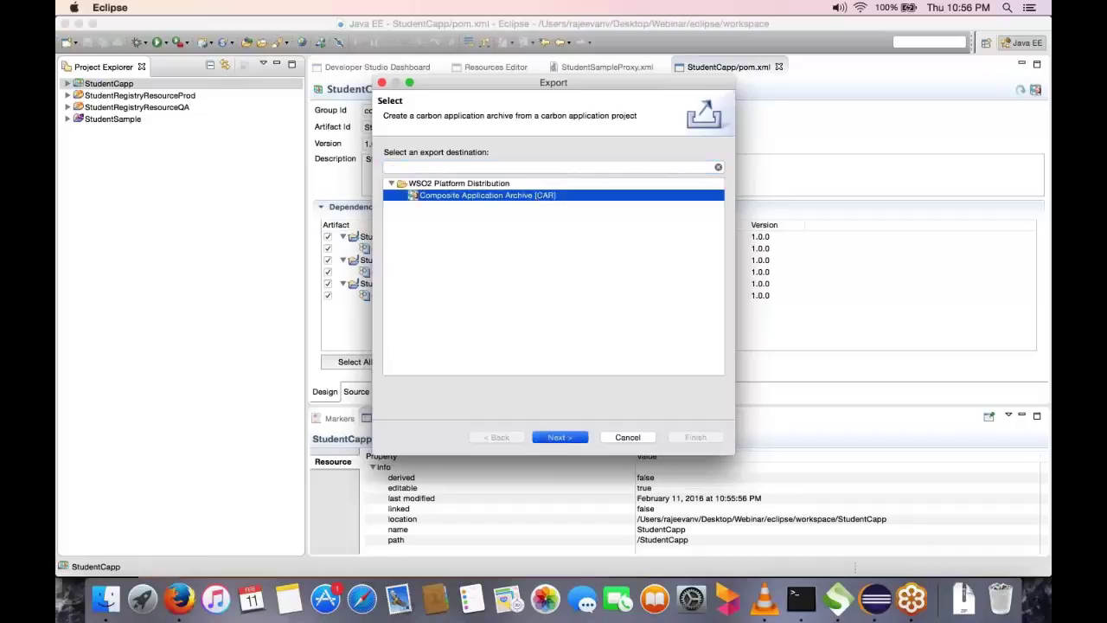
click(559, 437)
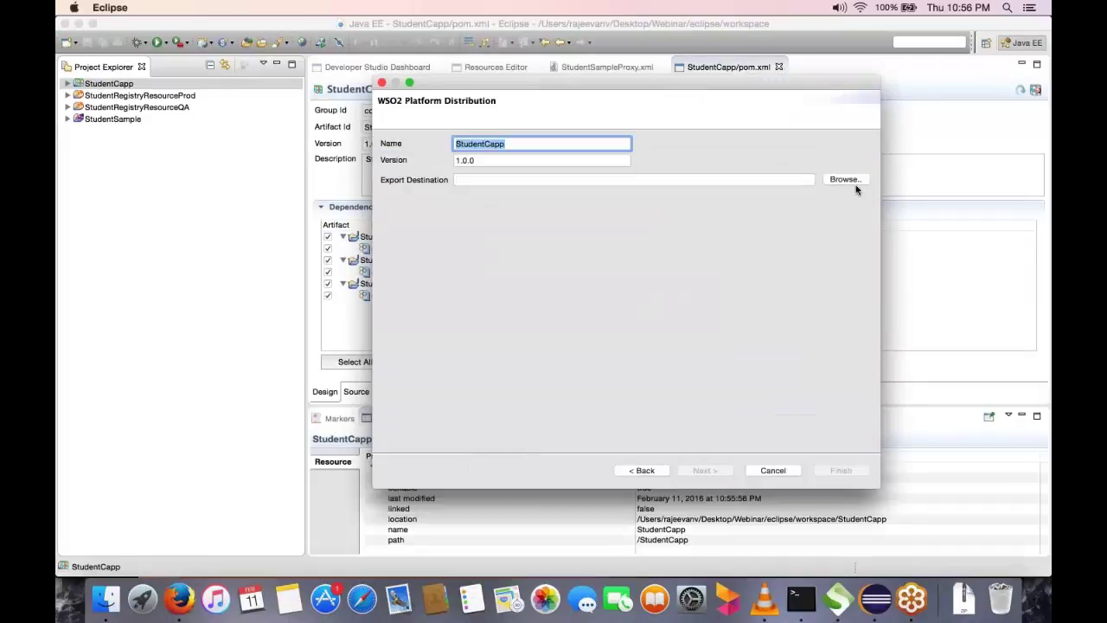
click(381, 83)
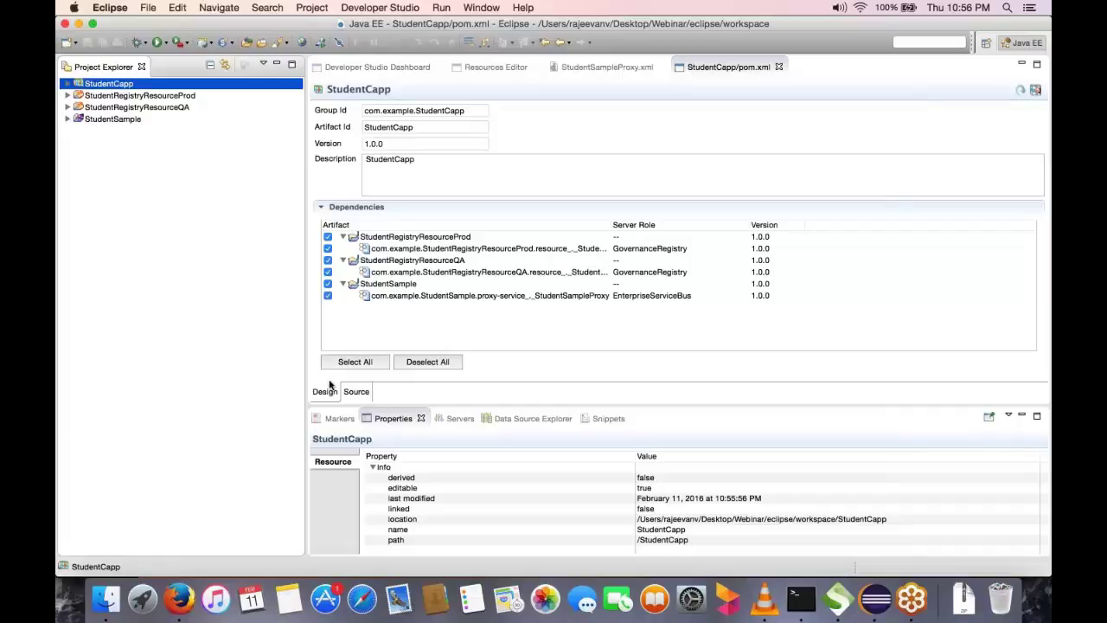
Switch to Firefox and check the Carbon applications deployed on the Governance Registry and the three ESB consoles, signing in again where required
click(179, 596)
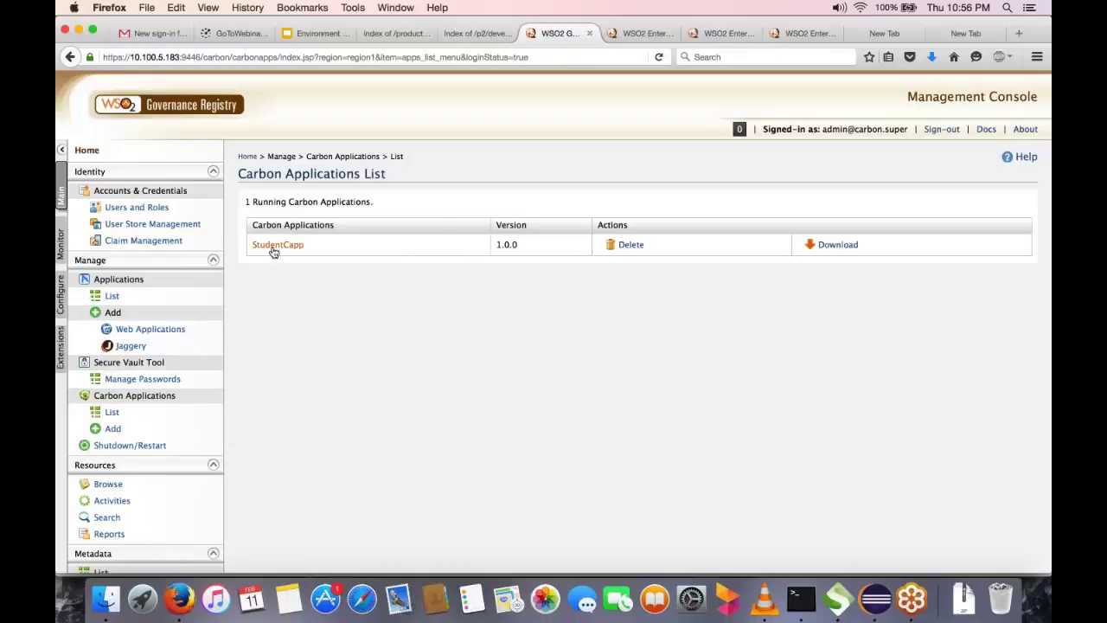
click(632, 32)
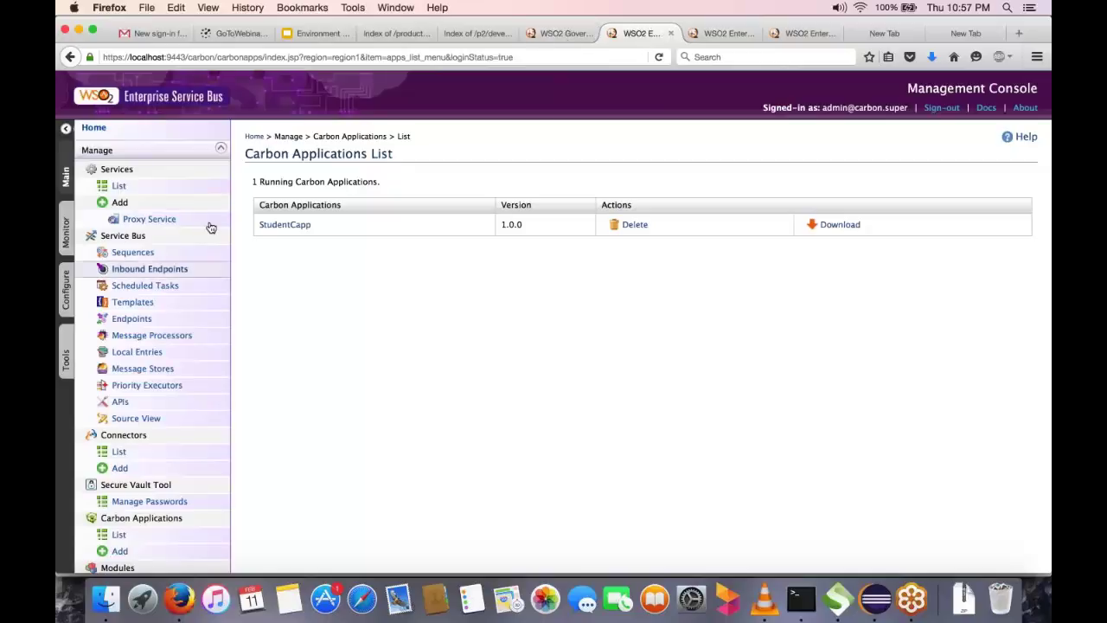
click(713, 33)
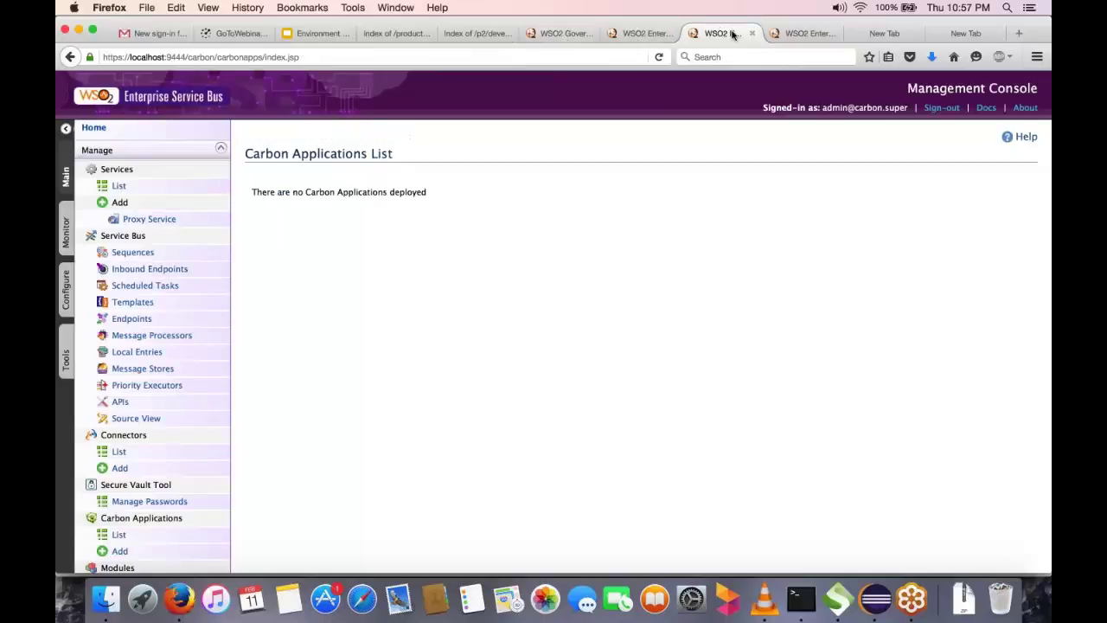
click(119, 536)
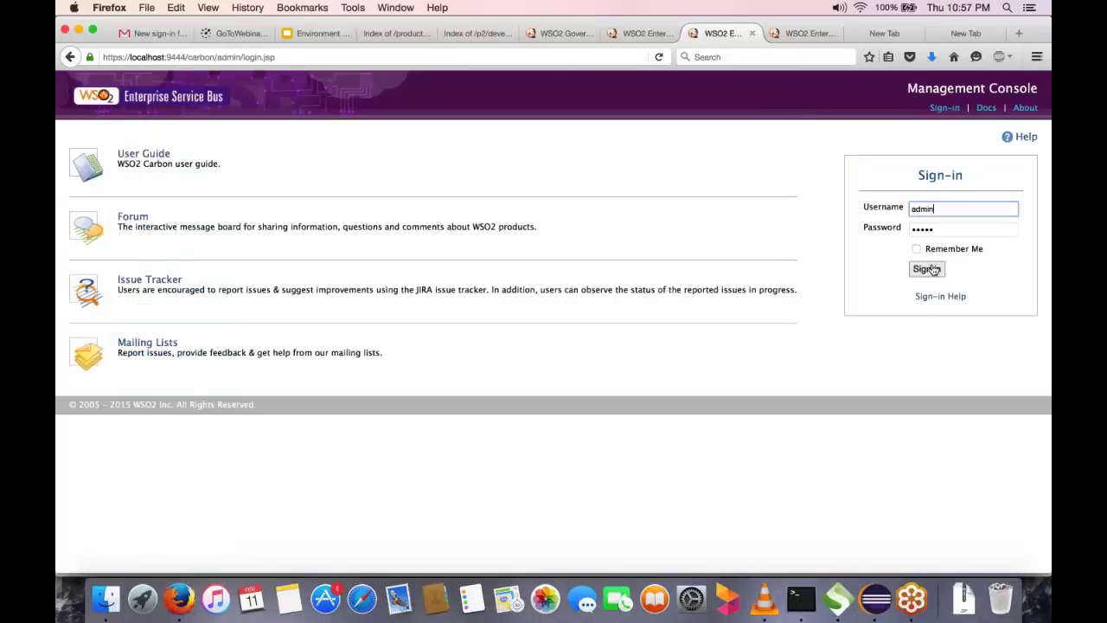
click(926, 269)
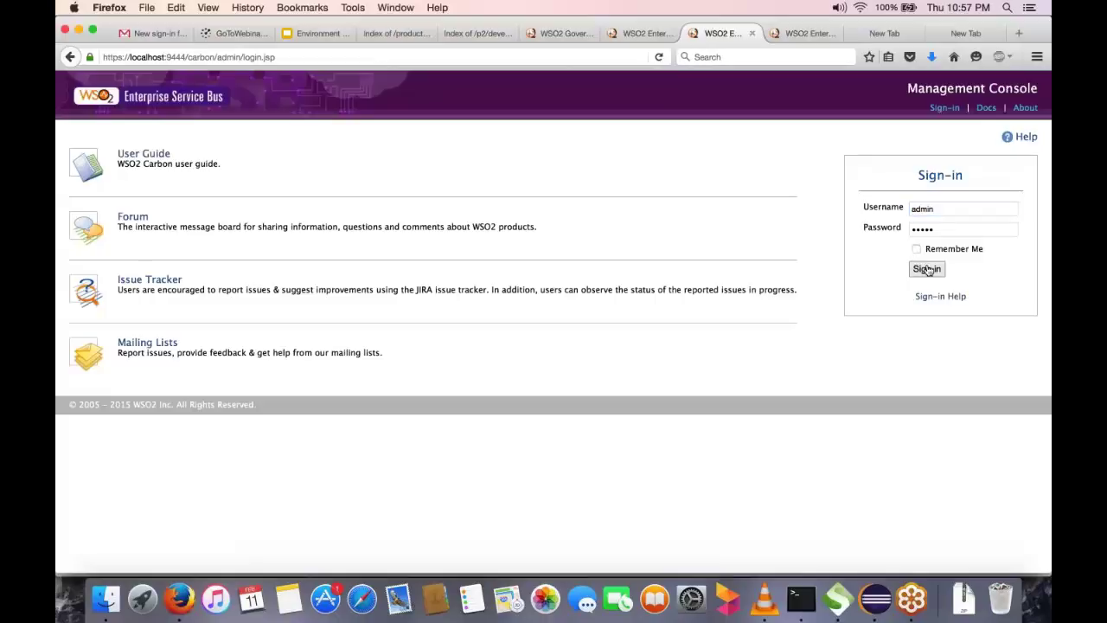
click(813, 28)
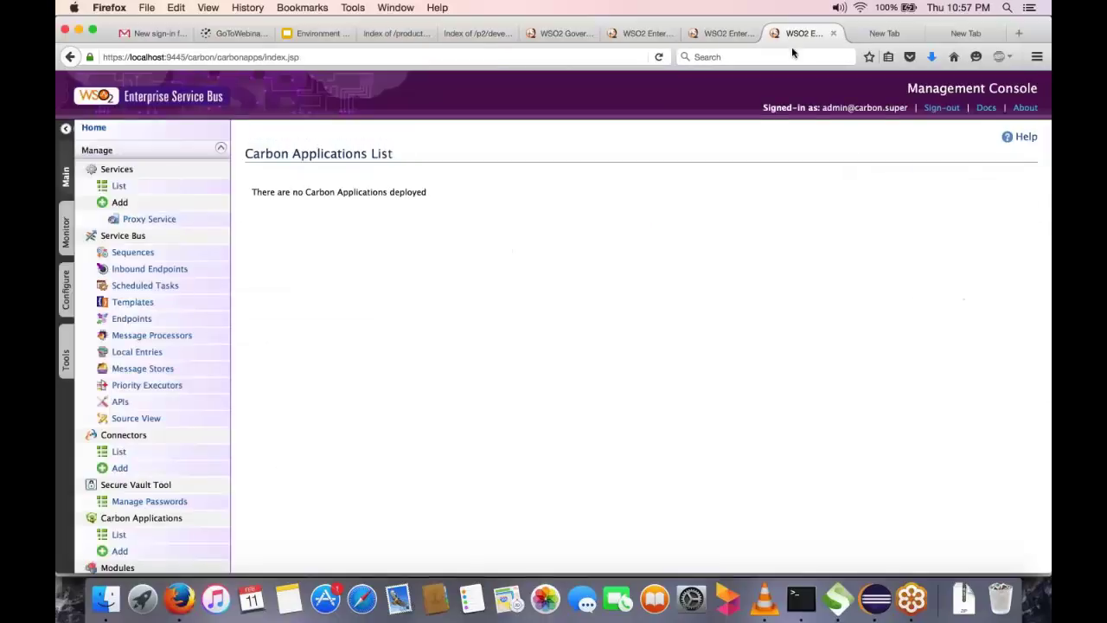
click(119, 534)
click(926, 268)
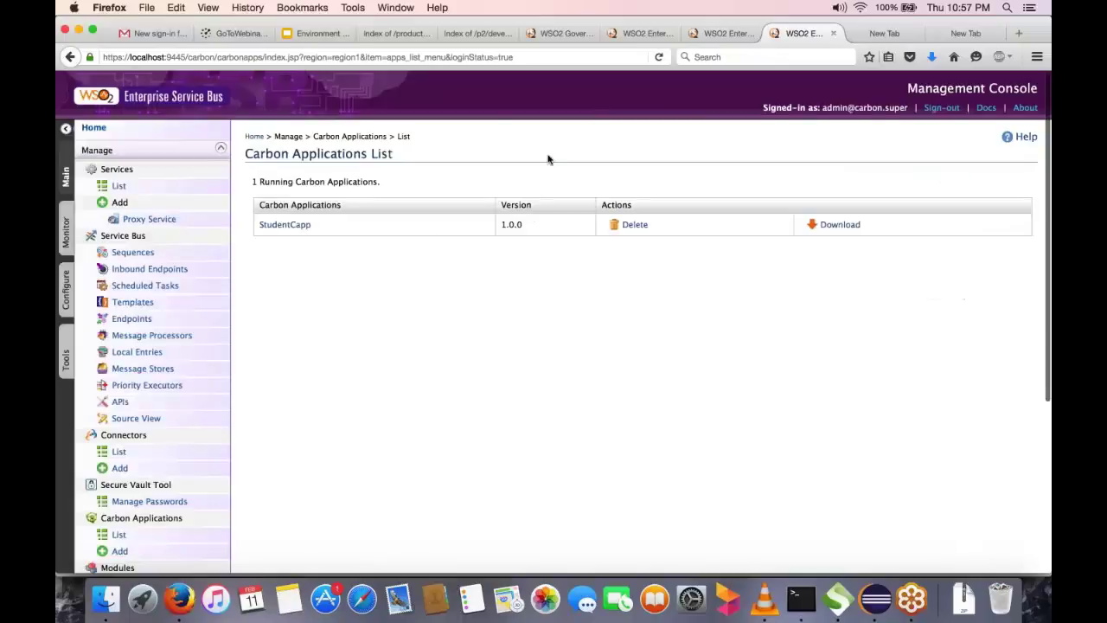
Sign back in to the Governance Registry and browse its resource tree to /_system/governance/dev/endpoints
click(551, 34)
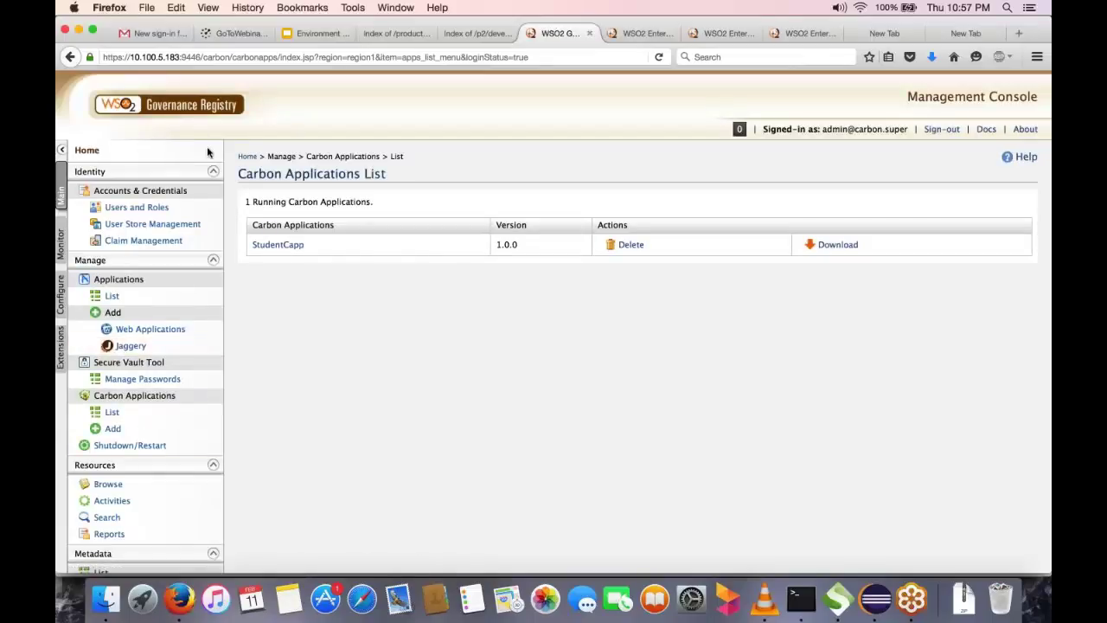
click(115, 486)
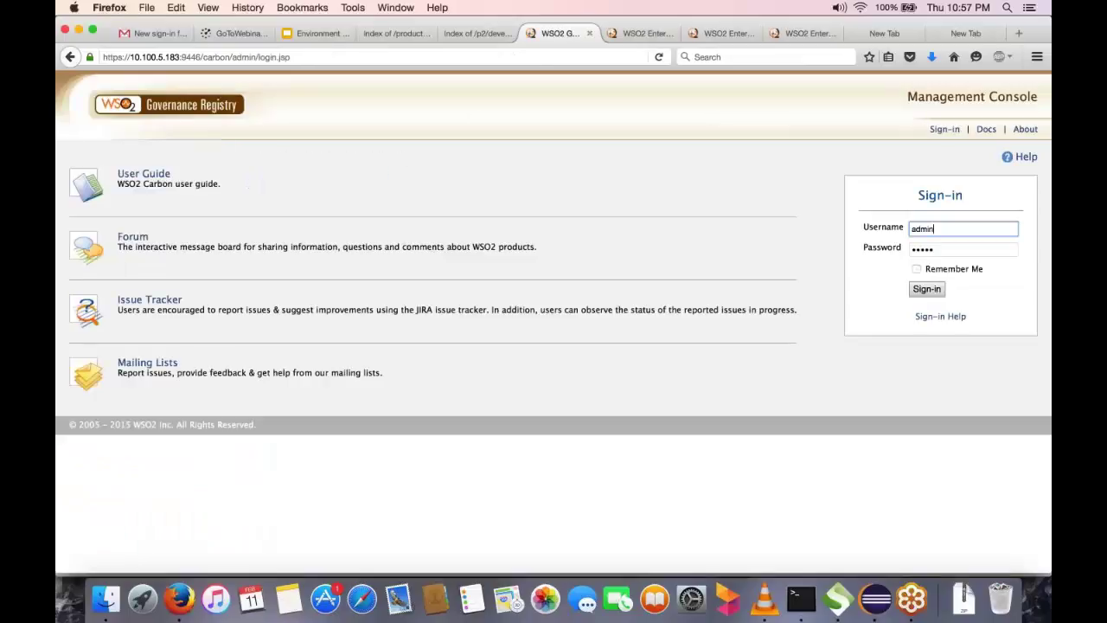
click(926, 289)
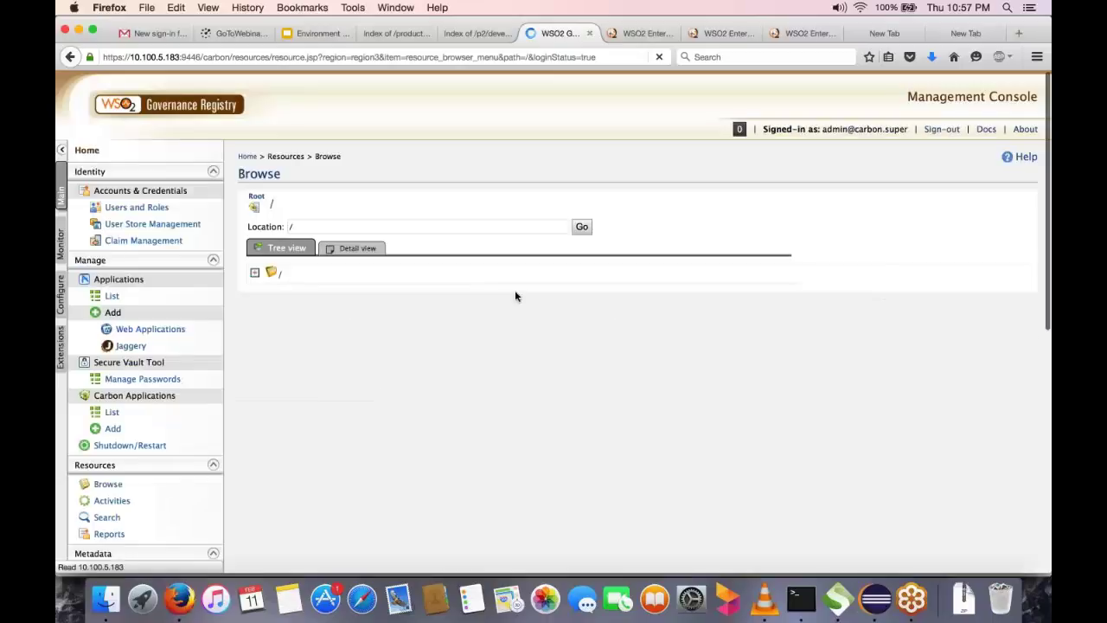
click(261, 294)
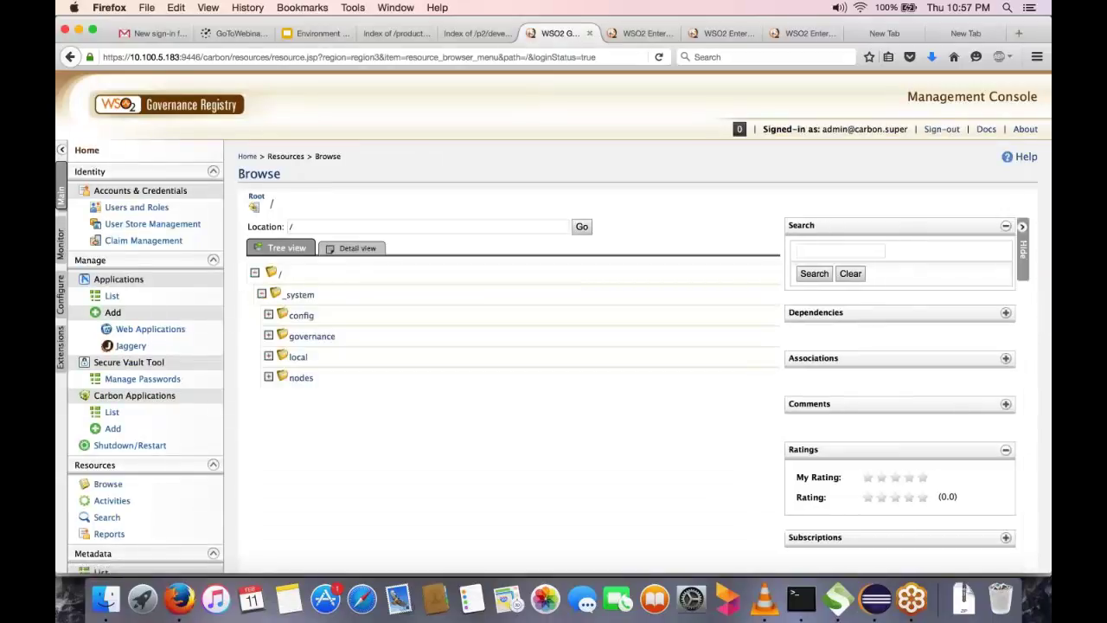
click(268, 336)
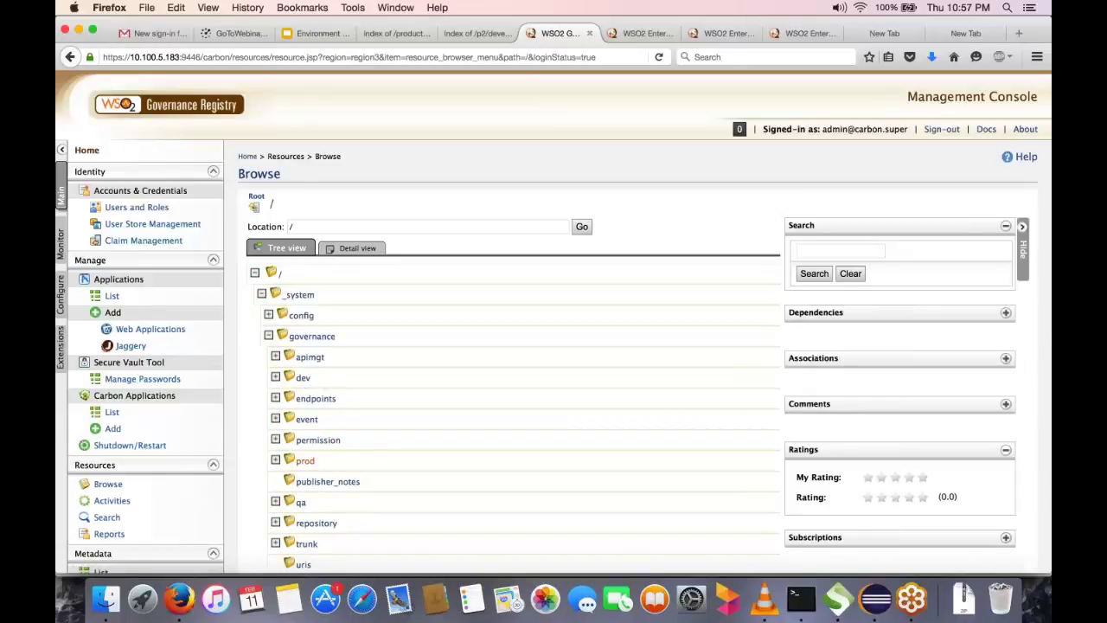
click(275, 378)
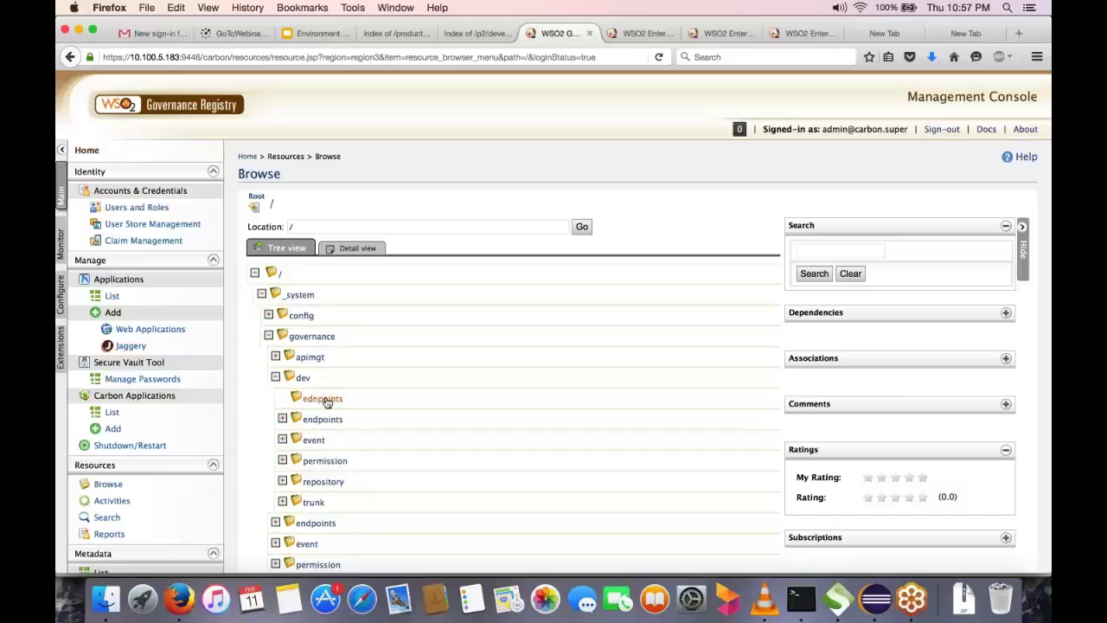
click(282, 420)
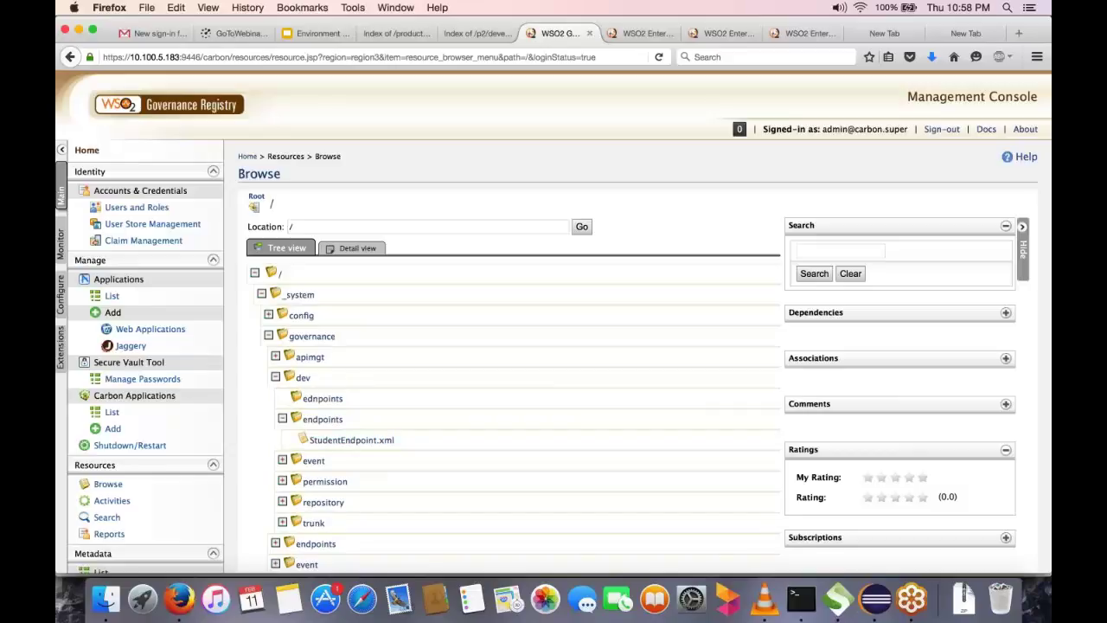
Expand the endpoints folders under prod and qa in the governance tree and open the qa StudentEndpoint.xml to examine its content
scroll(553, 346, down, 1)
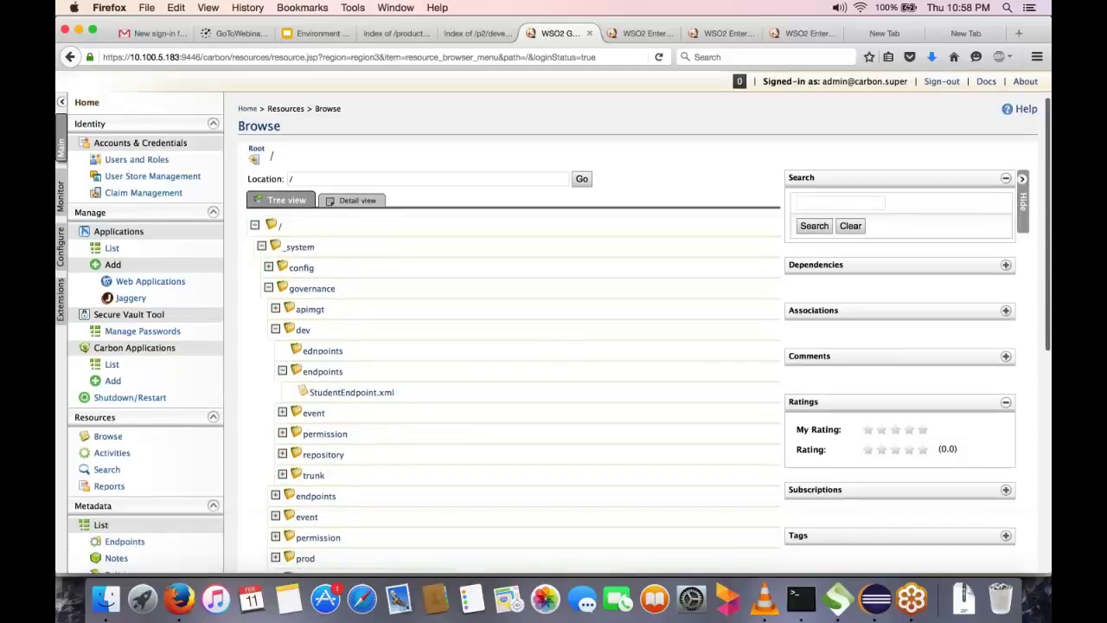
scroll(383, 485, down, 2)
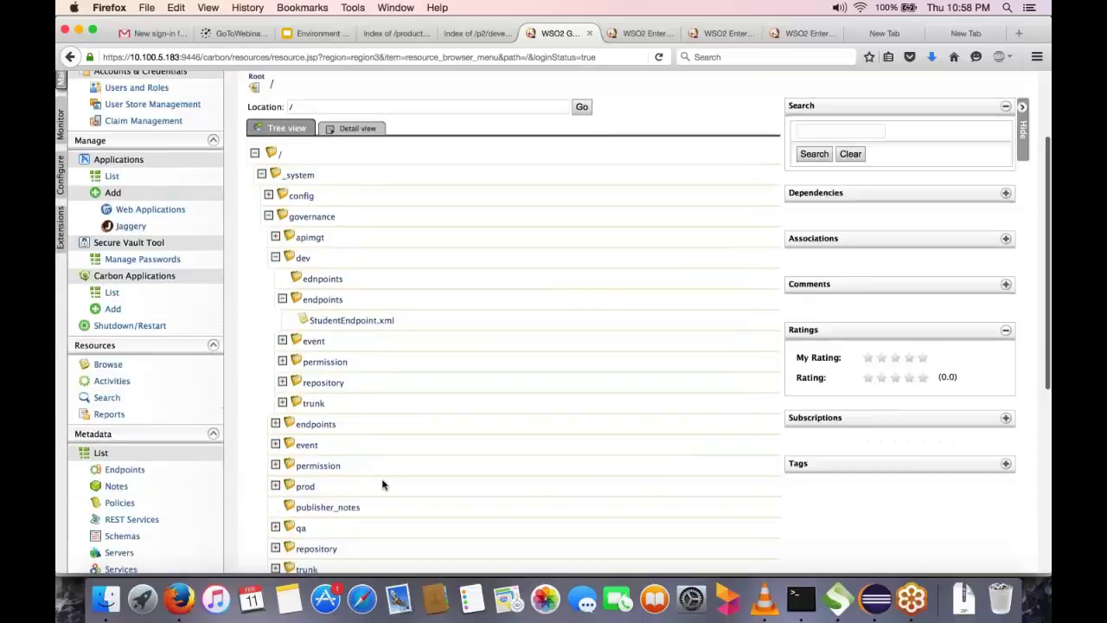
click(275, 485)
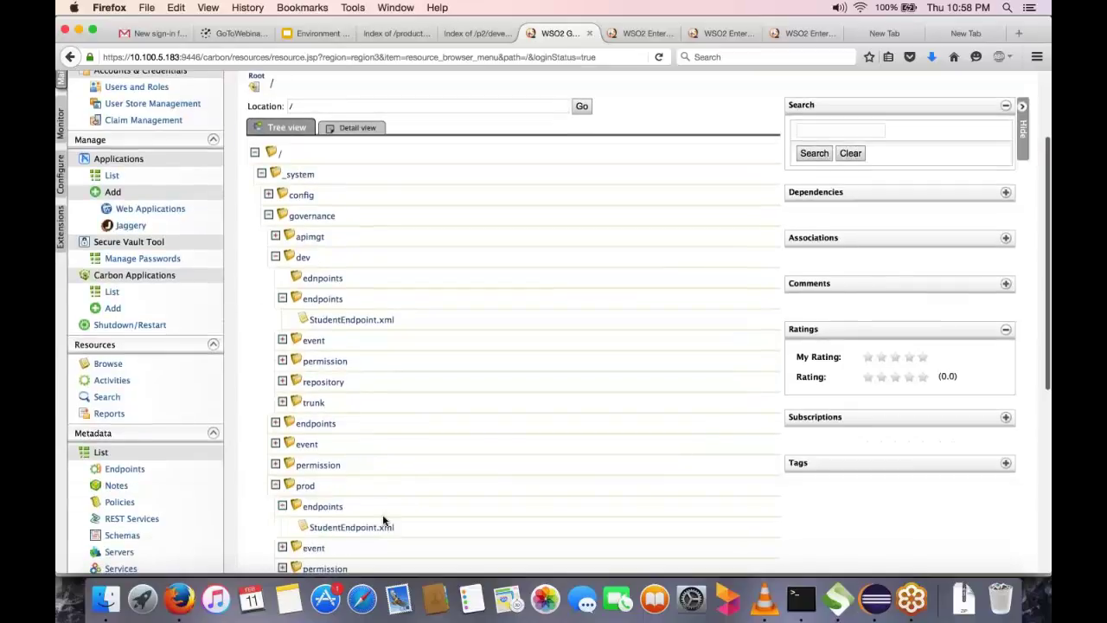
scroll(383, 520, down, 1)
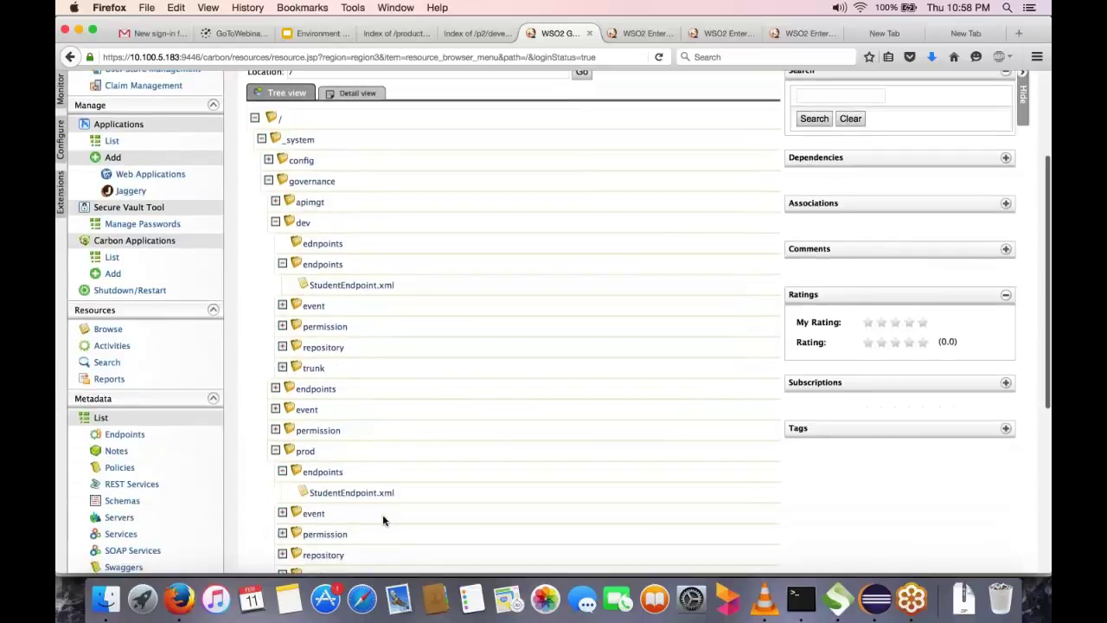
scroll(383, 520, down, 2)
scroll(383, 520, down, 1)
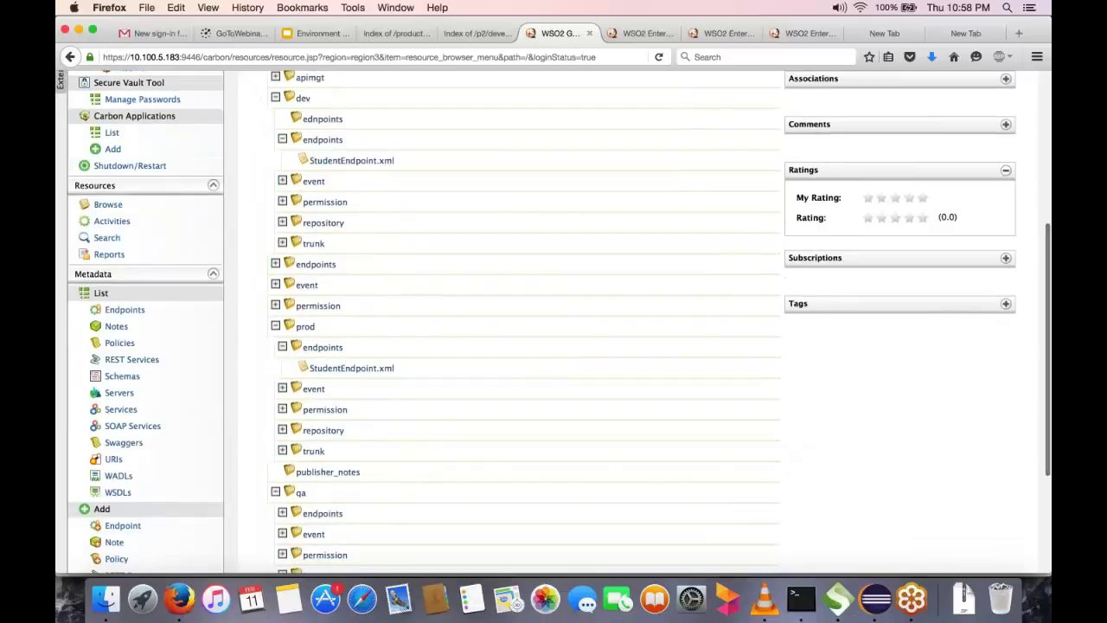
scroll(394, 522, down, 2)
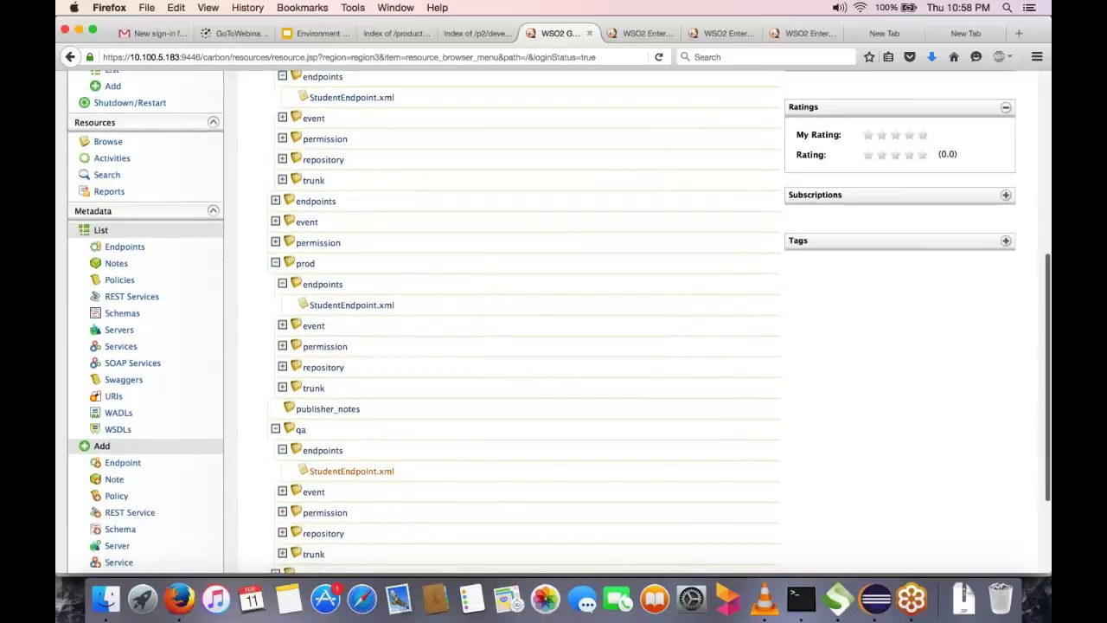
click(348, 472)
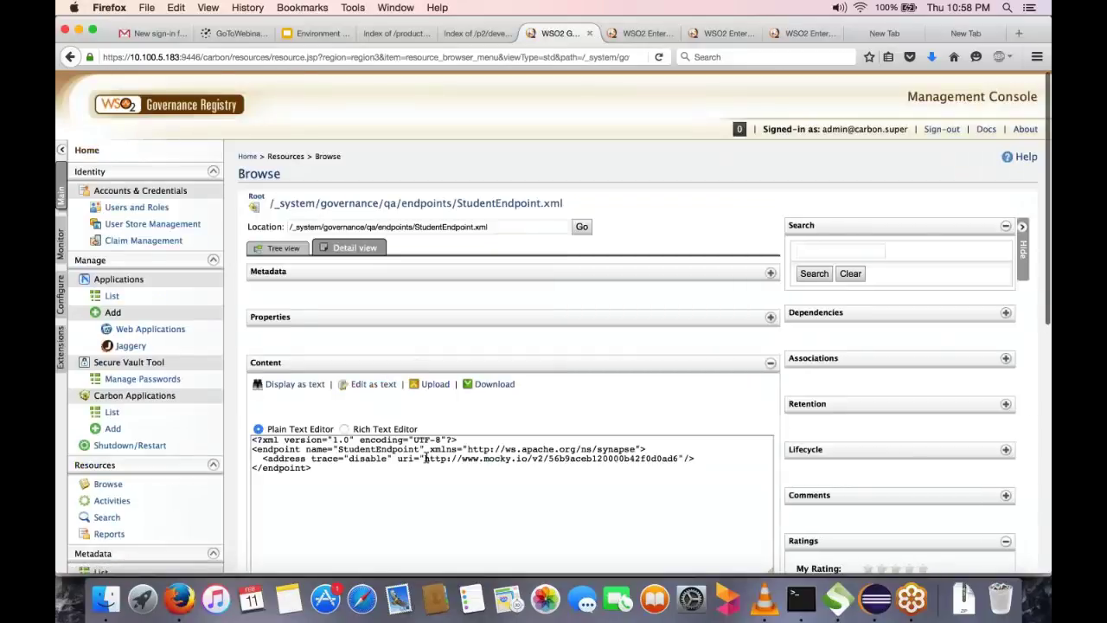
On the port 9443 ESB console, open the dynamic StudentEndpoint.xml endpoint to check its address, and list the deployed services
drag(425, 458, 603, 459)
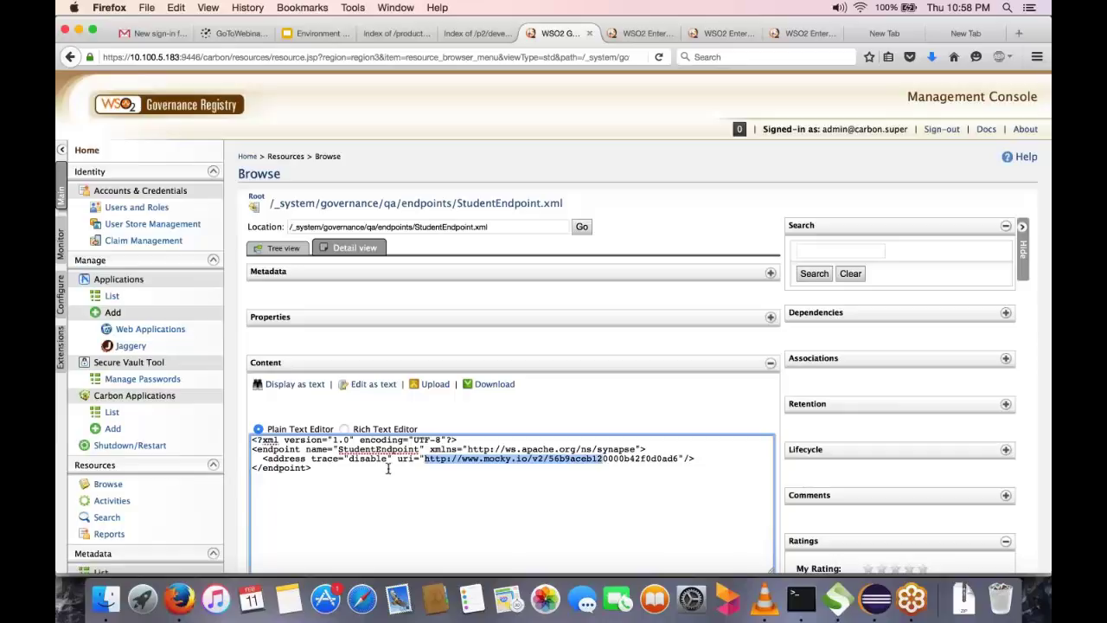
click(637, 35)
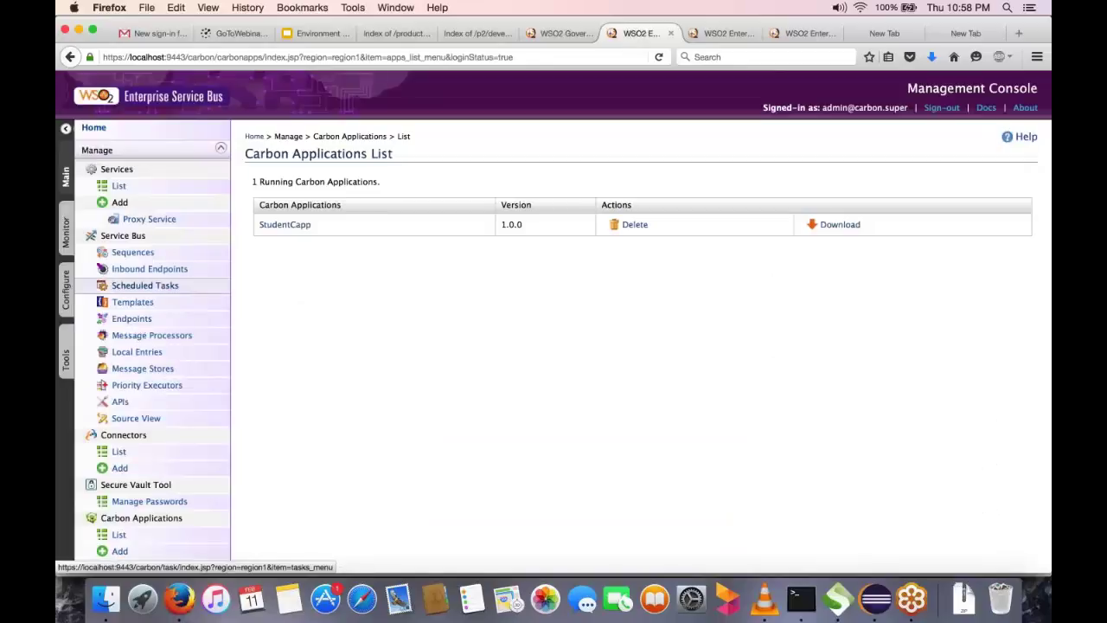
click(134, 302)
key(Return)
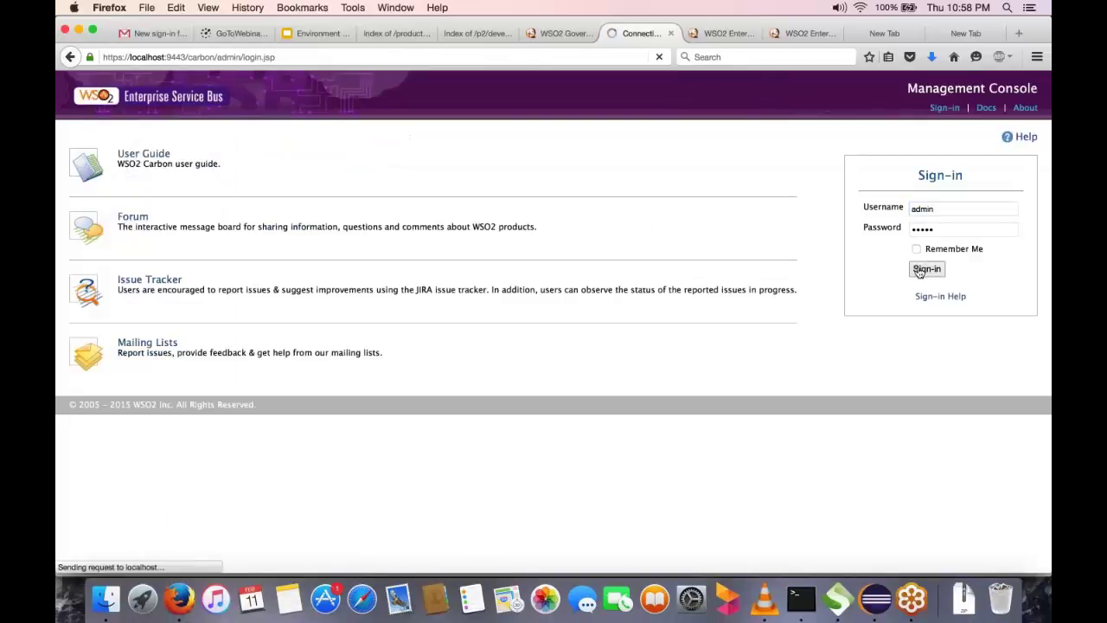
drag(273, 270, 447, 278)
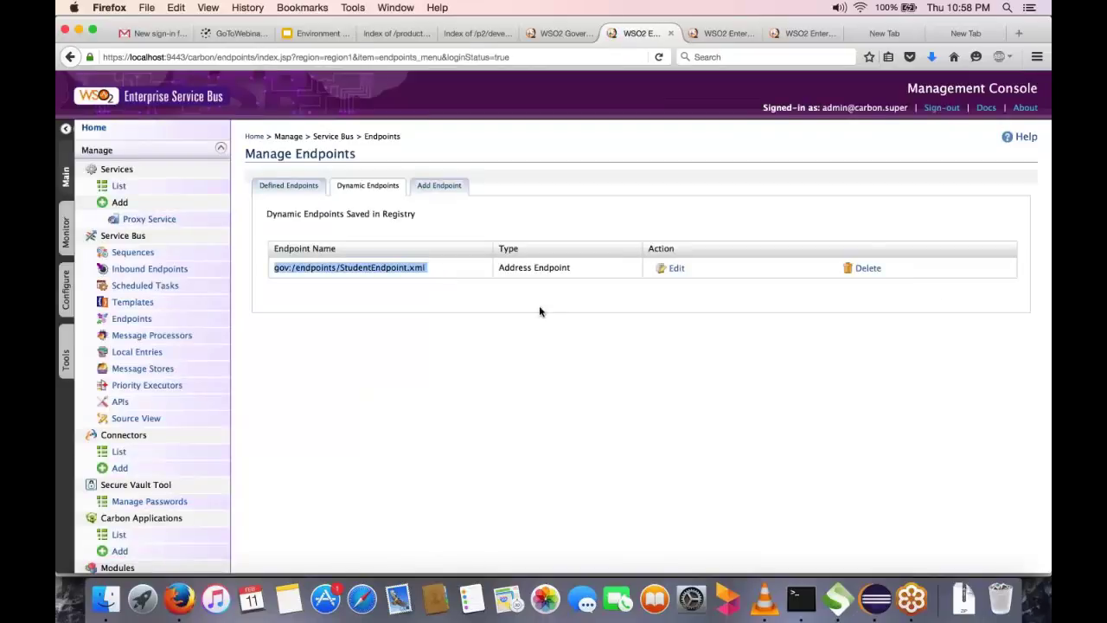
click(677, 269)
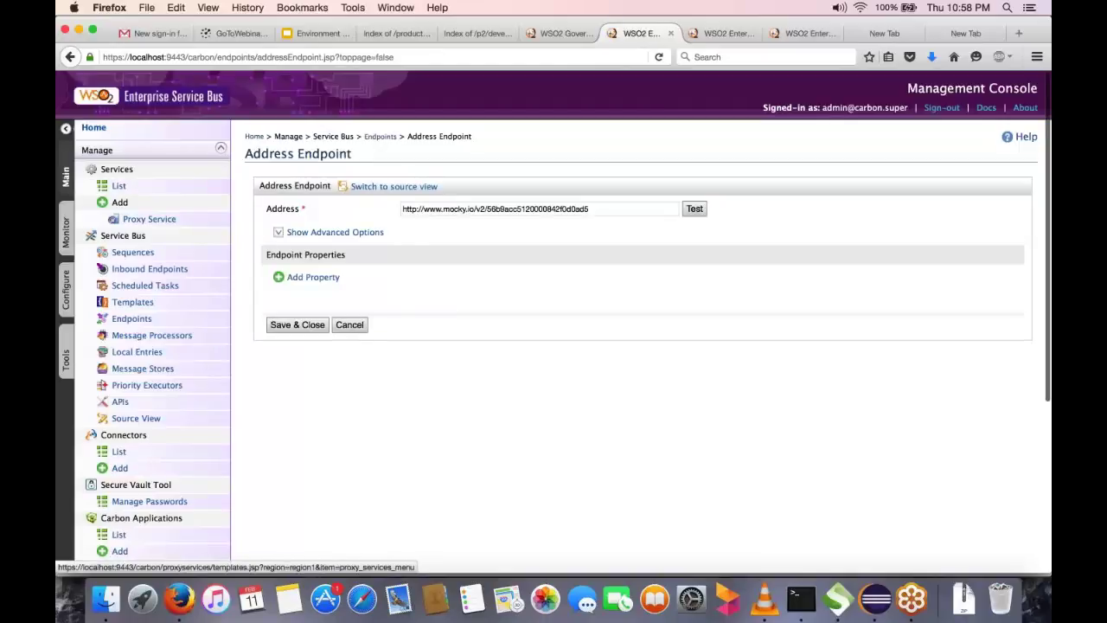
click(116, 186)
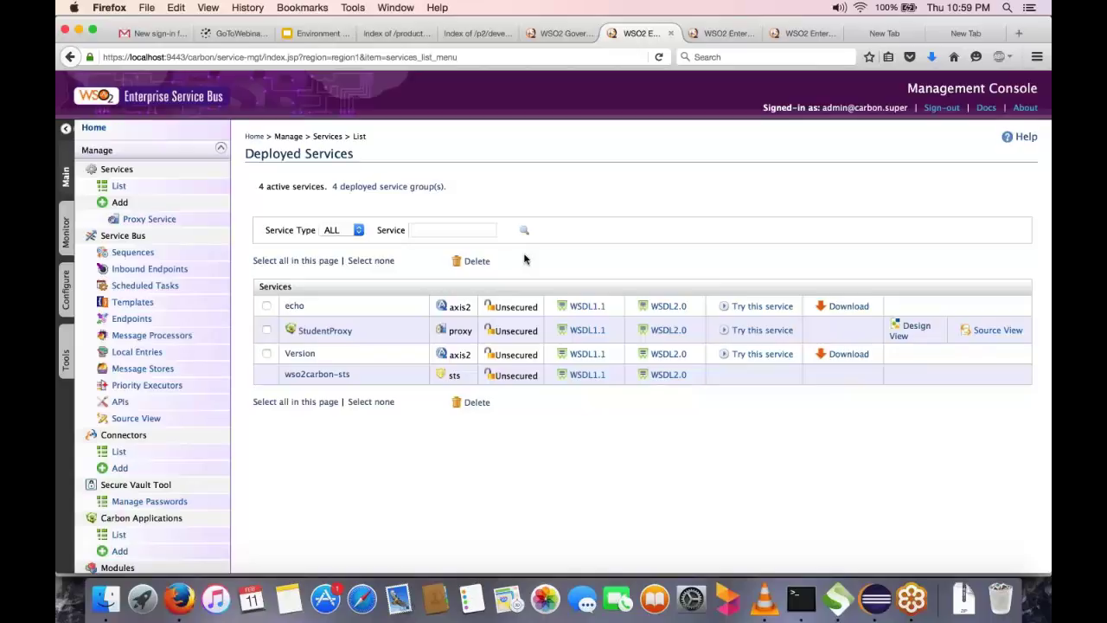
Sign in again to the port 9444 ESB console and check the StudentEndpoint.xml entry among its dynamic endpoints
click(718, 34)
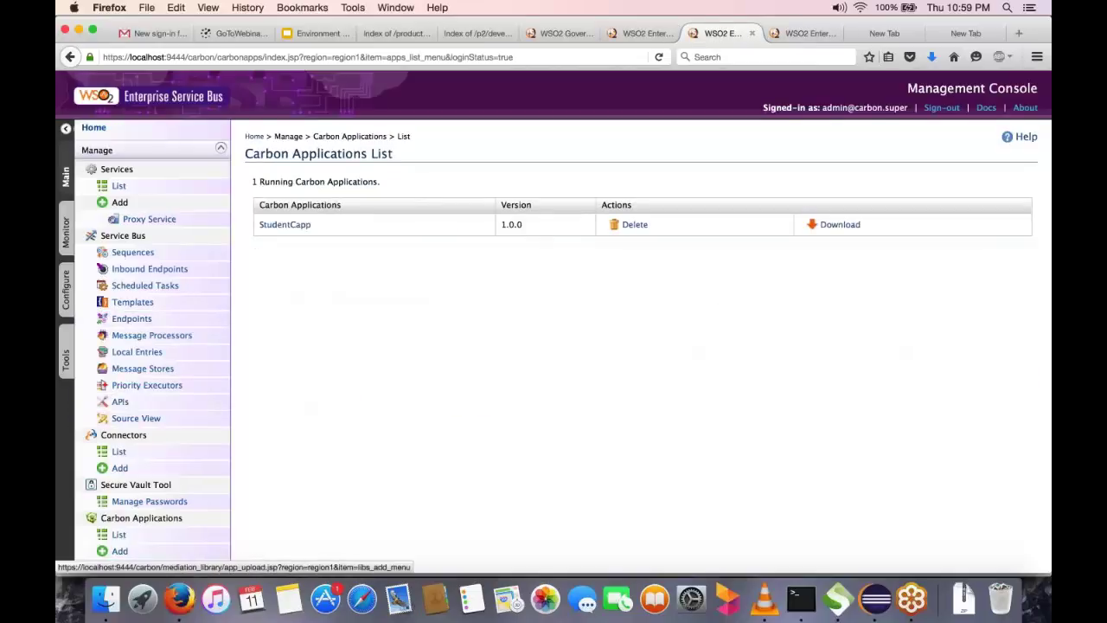
click(149, 500)
click(927, 269)
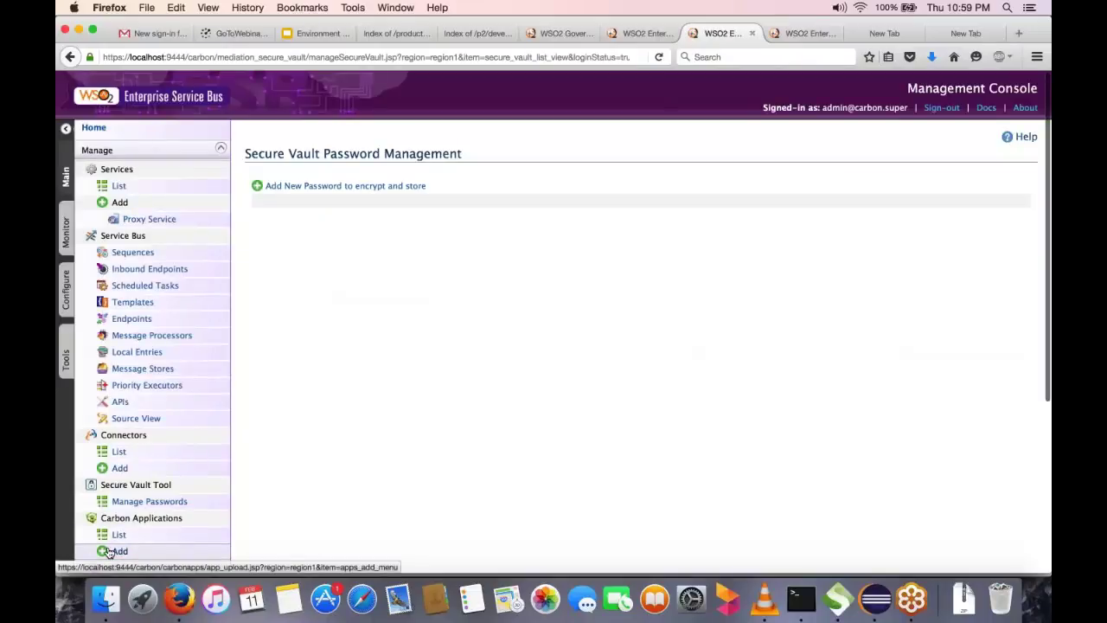
scroll(108, 552, down, 2)
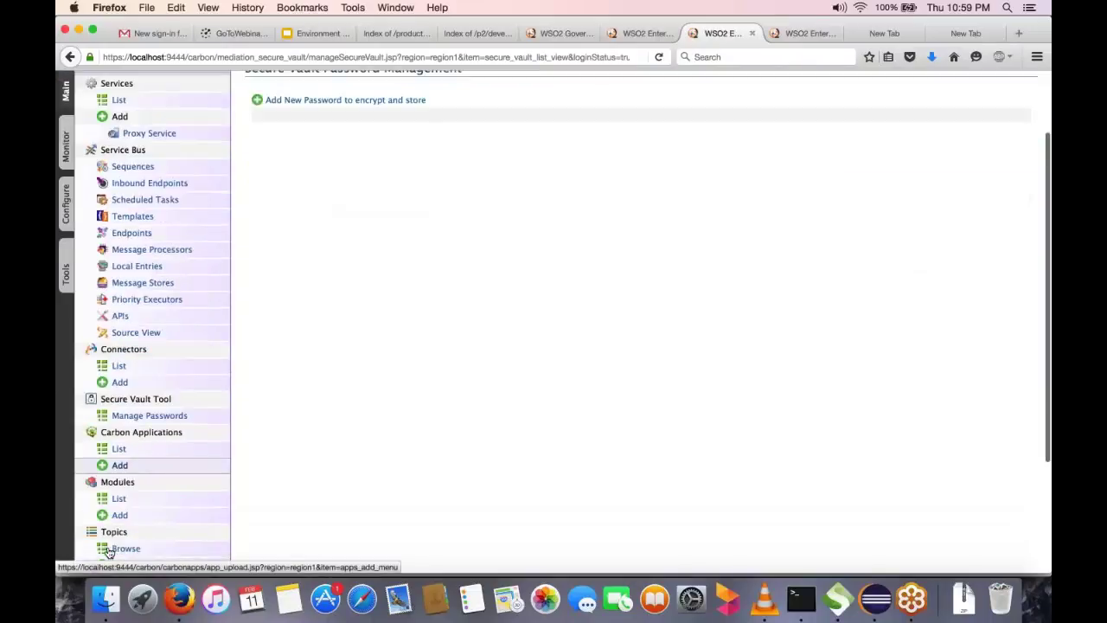
click(227, 231)
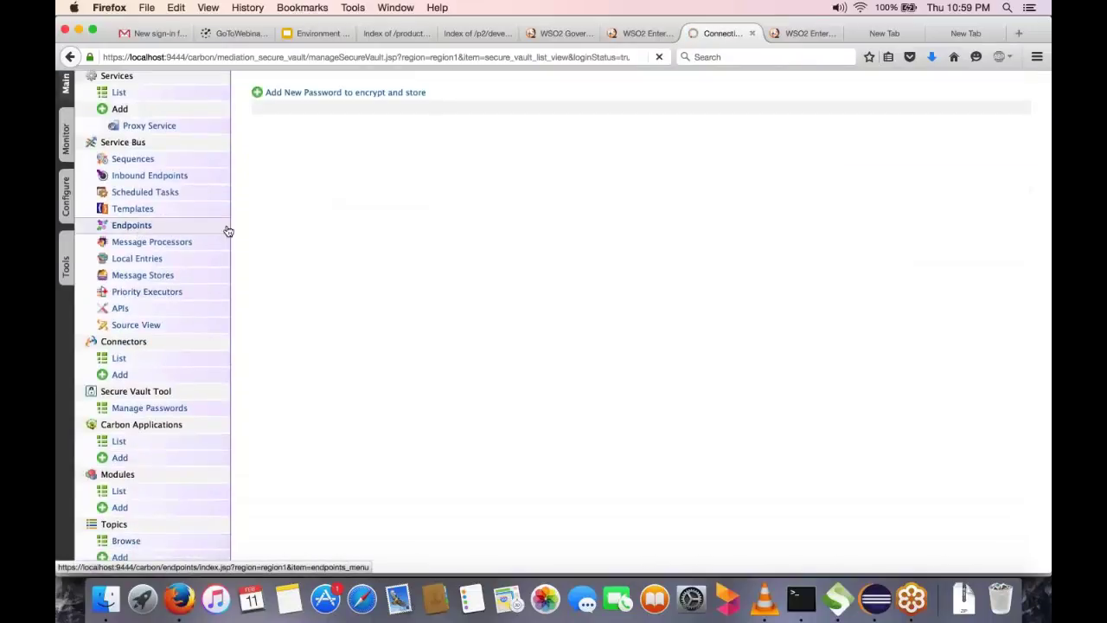
triple_click(432, 267)
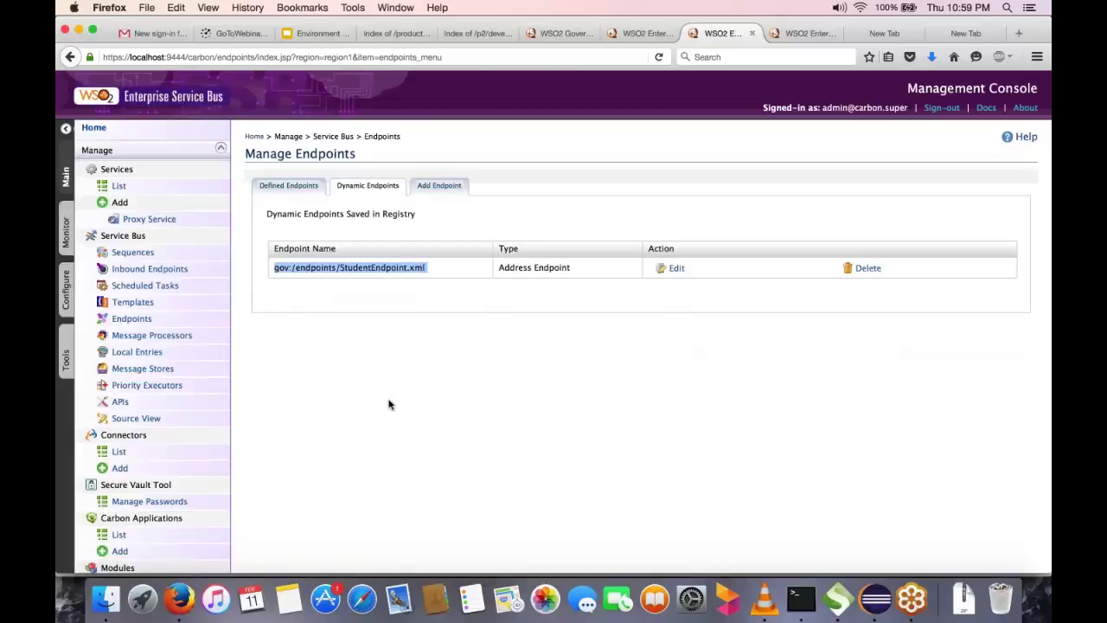
click(389, 404)
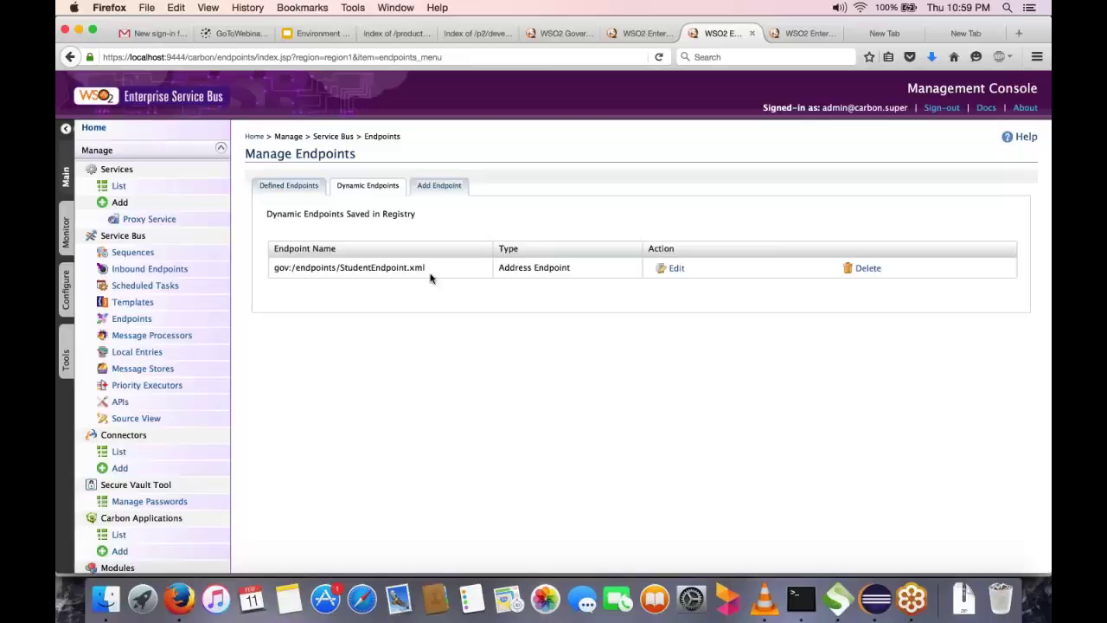
Switch to SoapUI and submit Request 1 to the StudentProxy endpoint on port 8280, examining the response
click(838, 599)
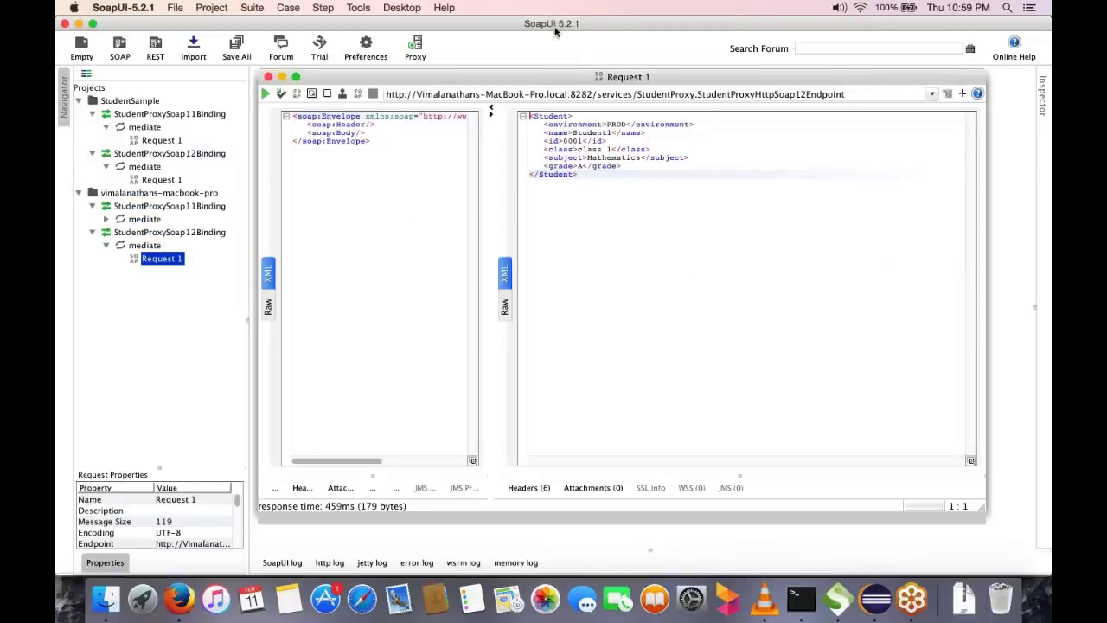
drag(555, 32, 562, 77)
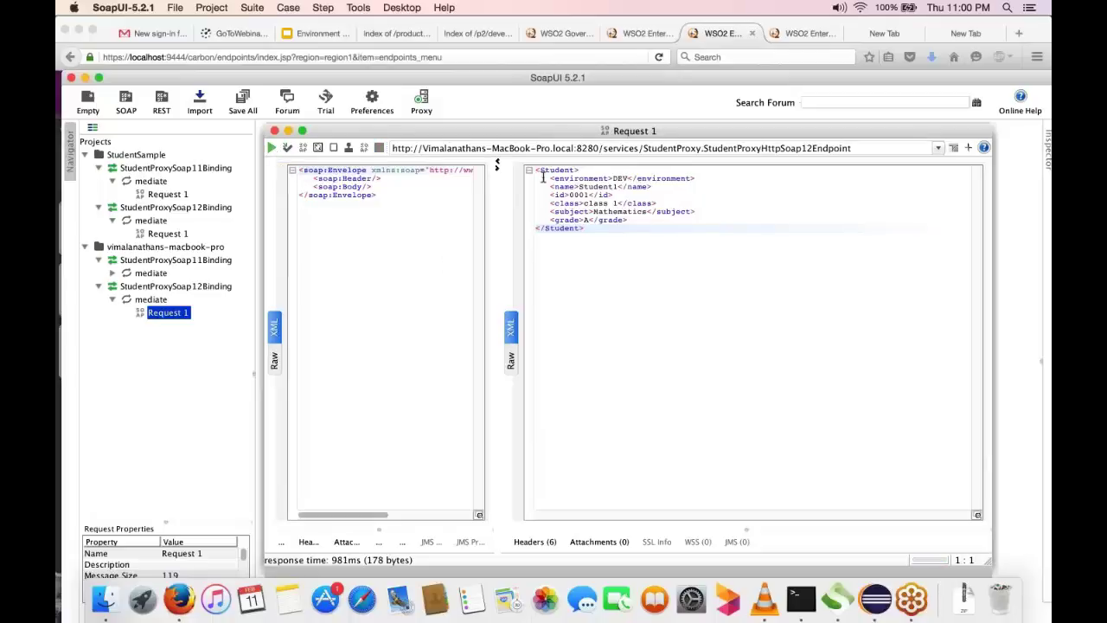
drag(535, 170, 565, 244)
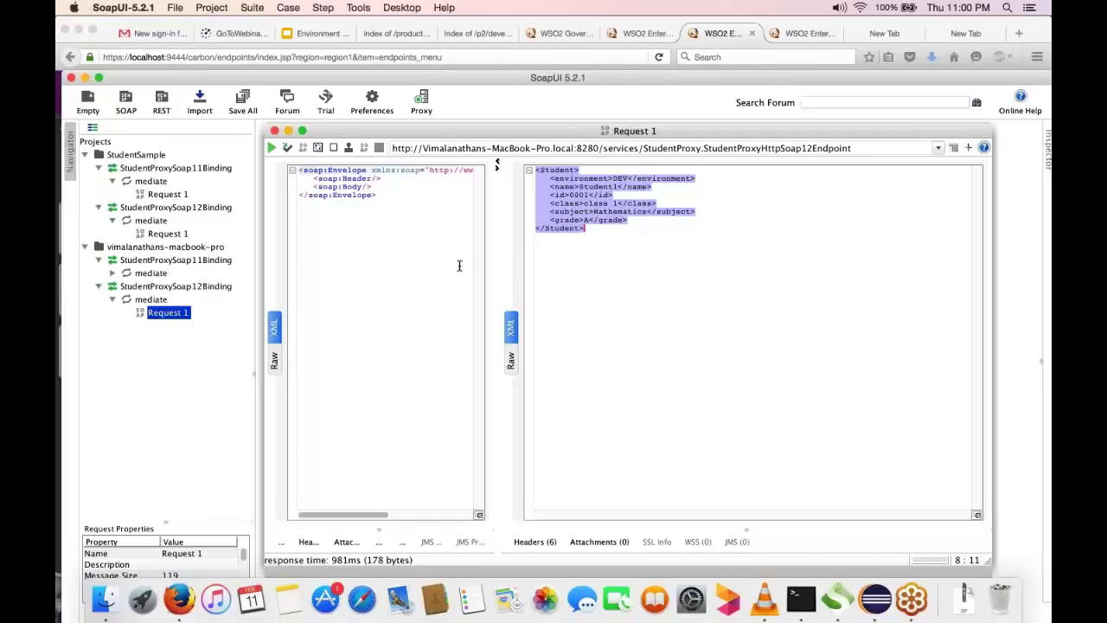
Set the request endpoint's port to 8281 and submit Request 1 again to examine the returned Student data
click(593, 147)
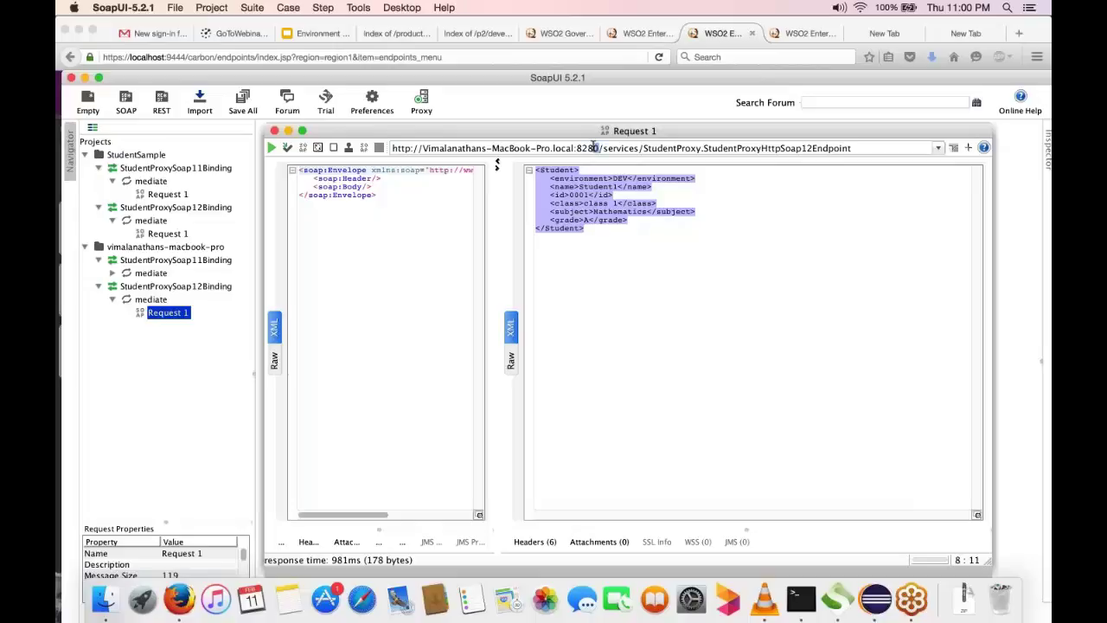
key(BackSpace)
text(1)
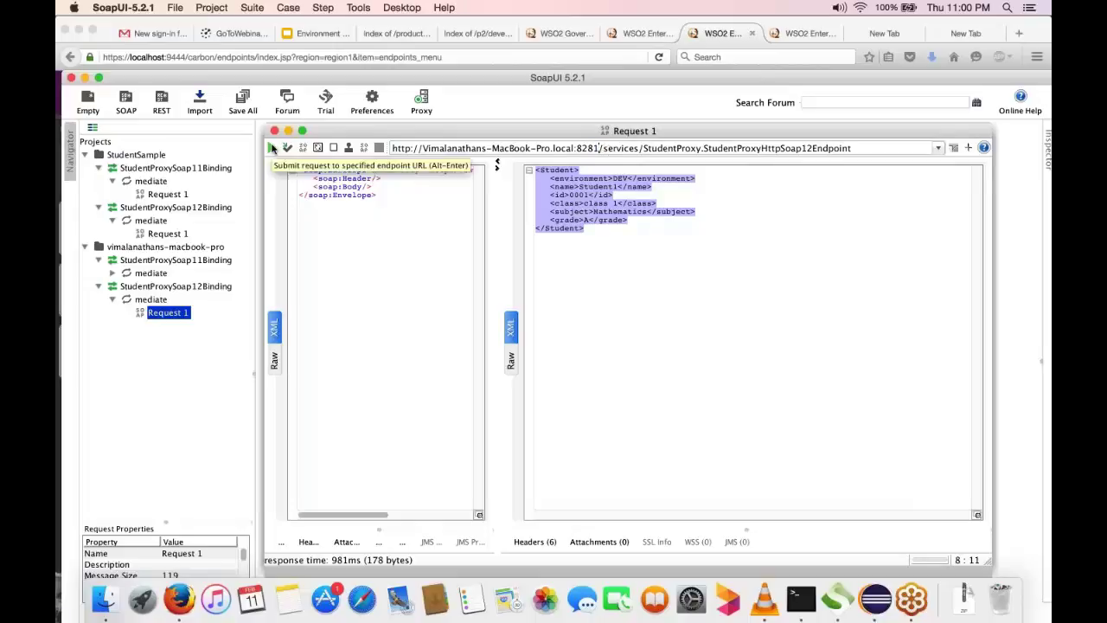
click(271, 149)
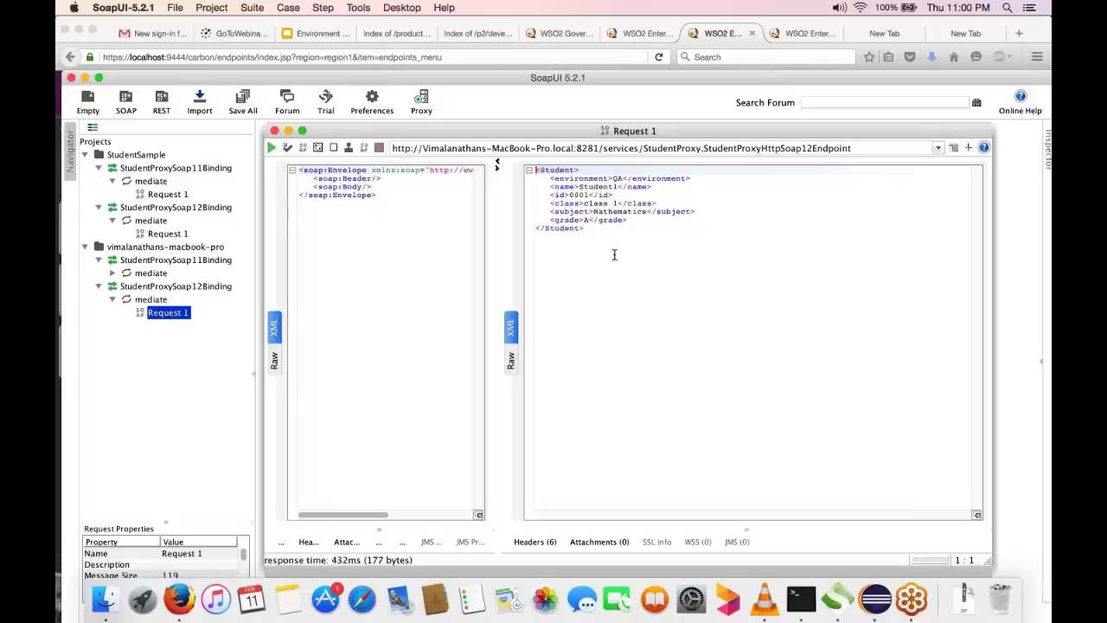
drag(585, 231, 534, 169)
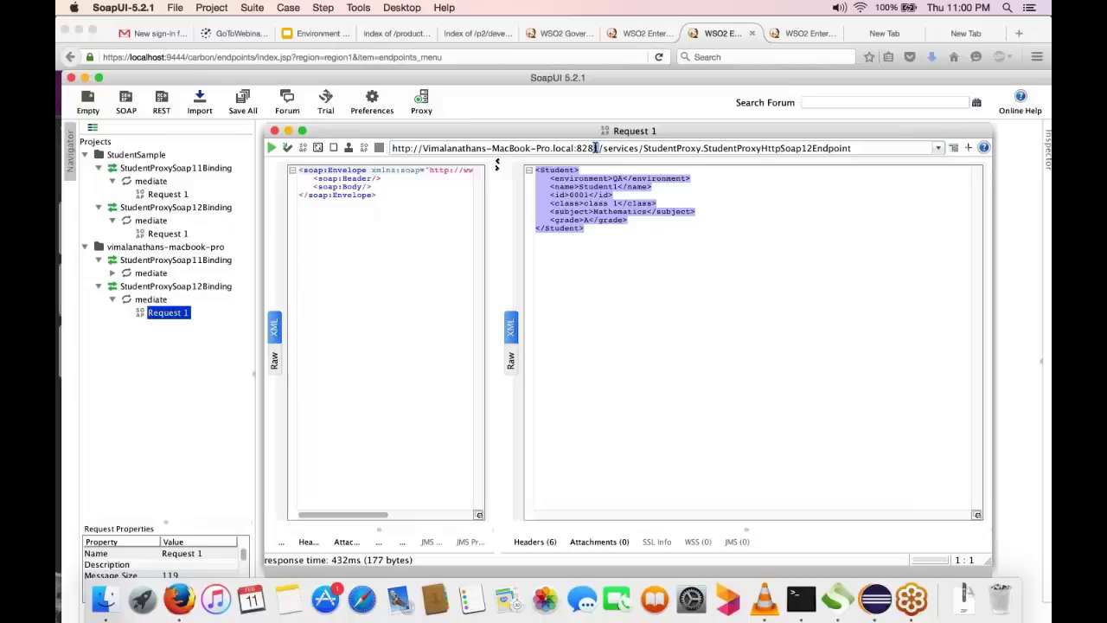
Submit Request 1 to the StudentProxy endpoint on port 8282, examine the response and reposition the request window
click(270, 149)
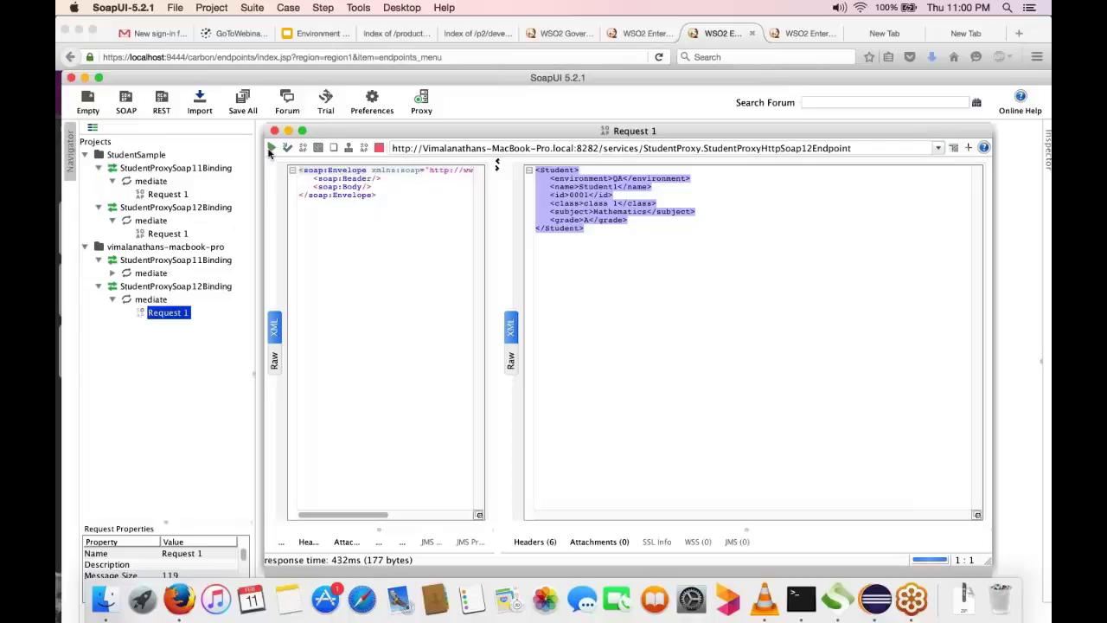
drag(600, 229, 534, 167)
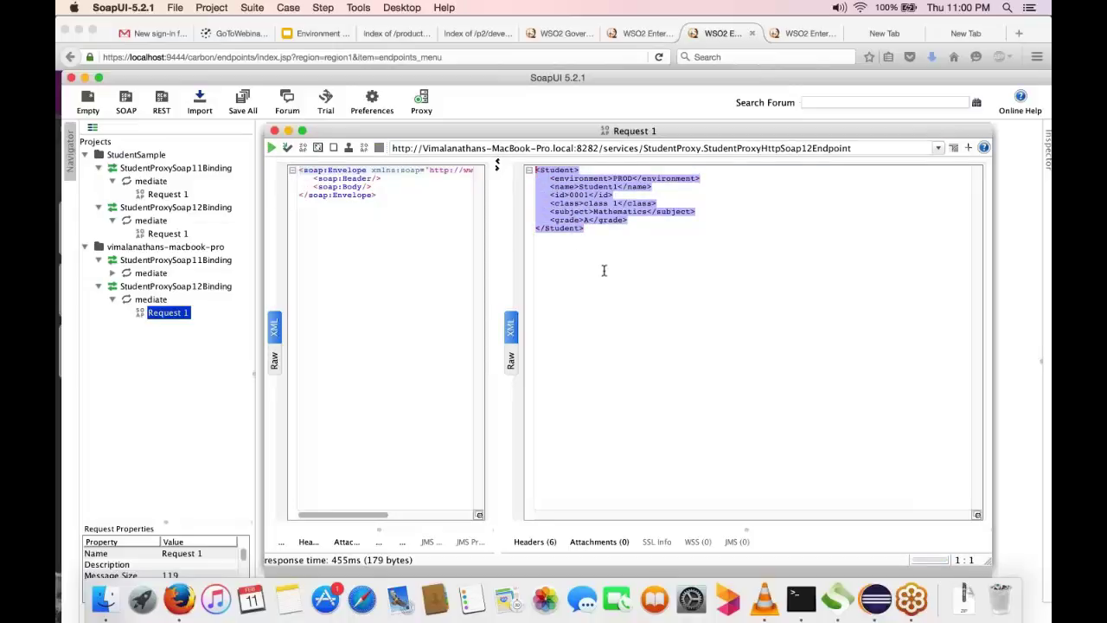
click(603, 239)
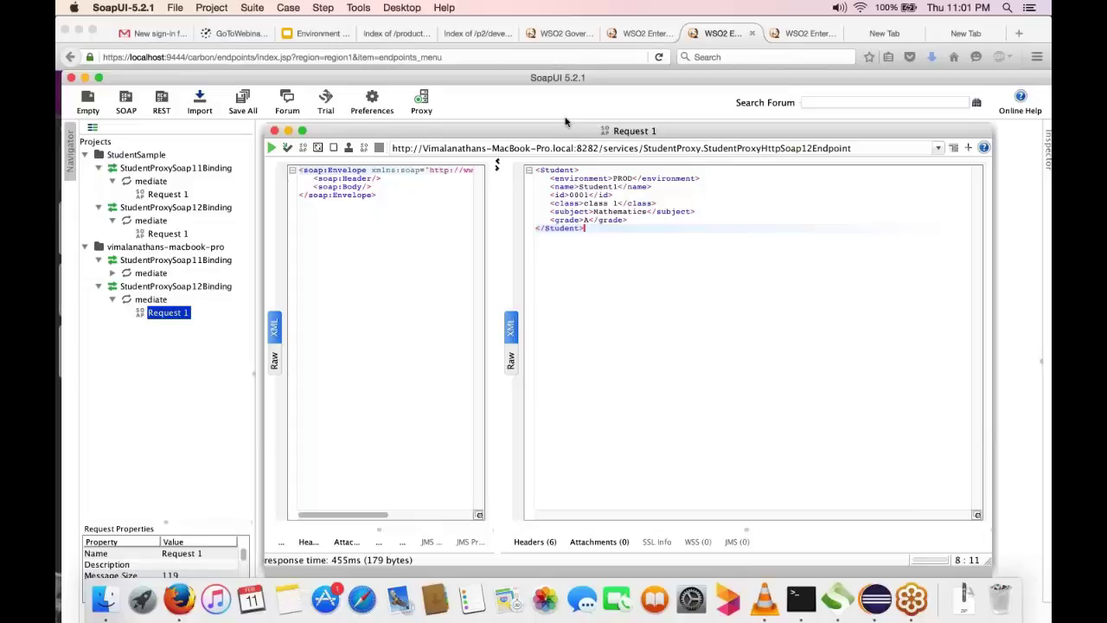
drag(566, 121, 398, 123)
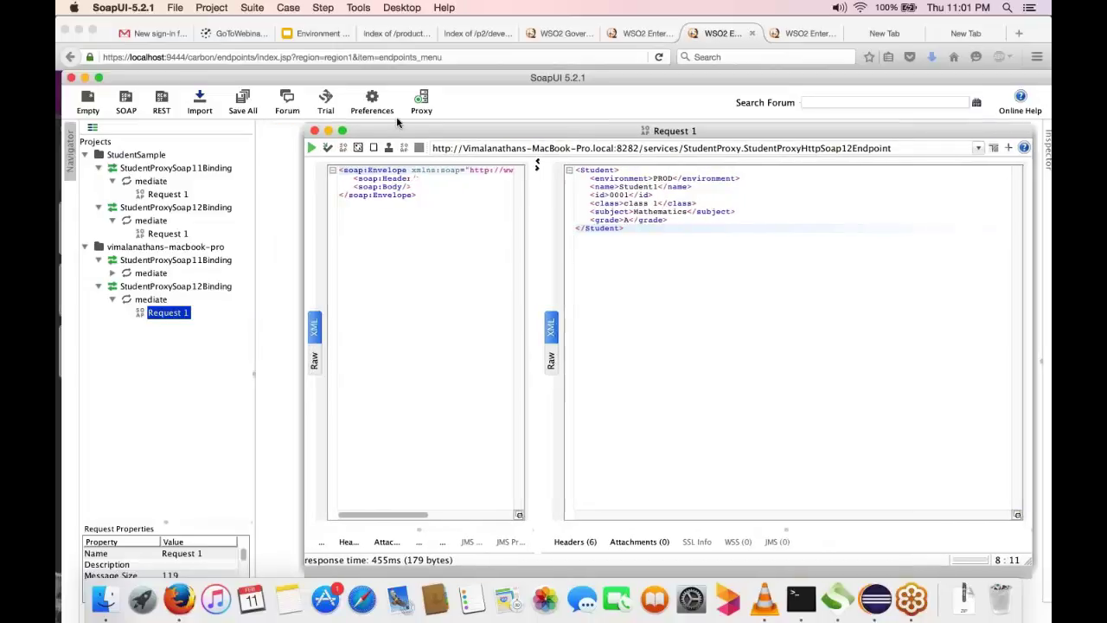